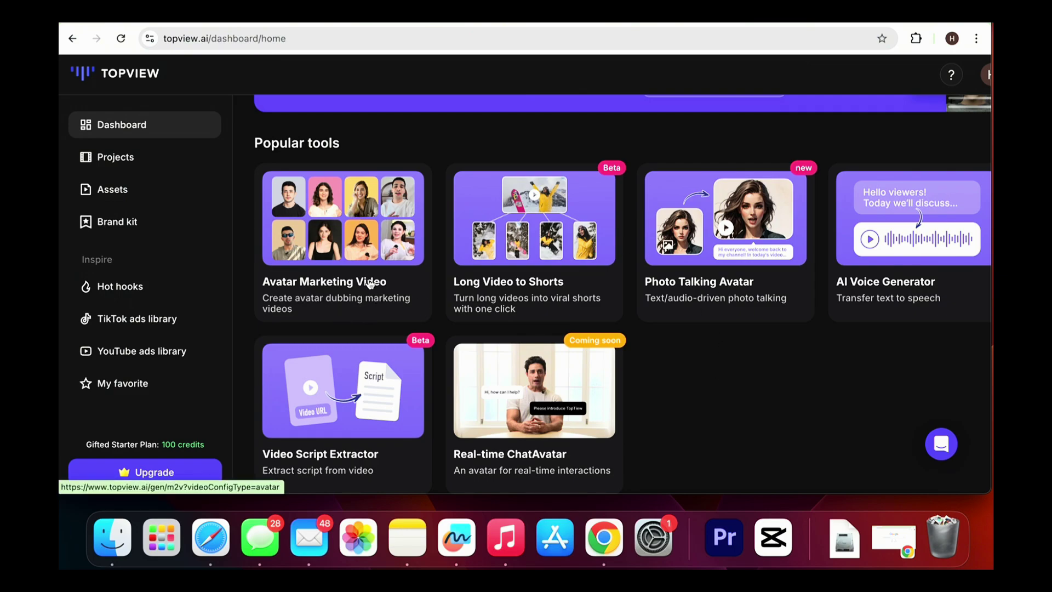
Start an Avatar Marketing Video and browse the available AI avatars.
left_click(353, 241)
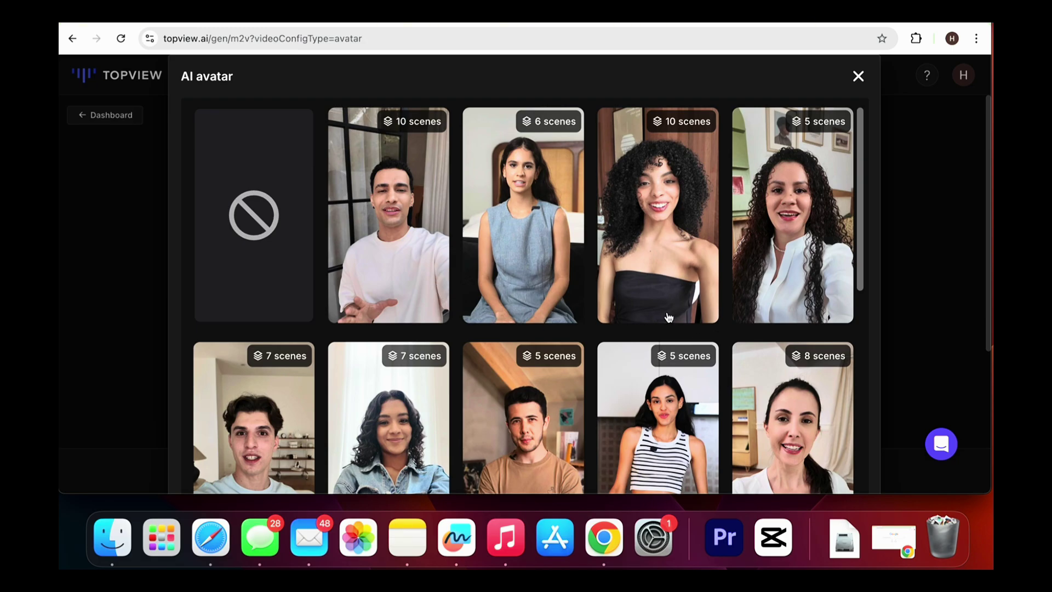
scroll(668, 317, "down", 8)
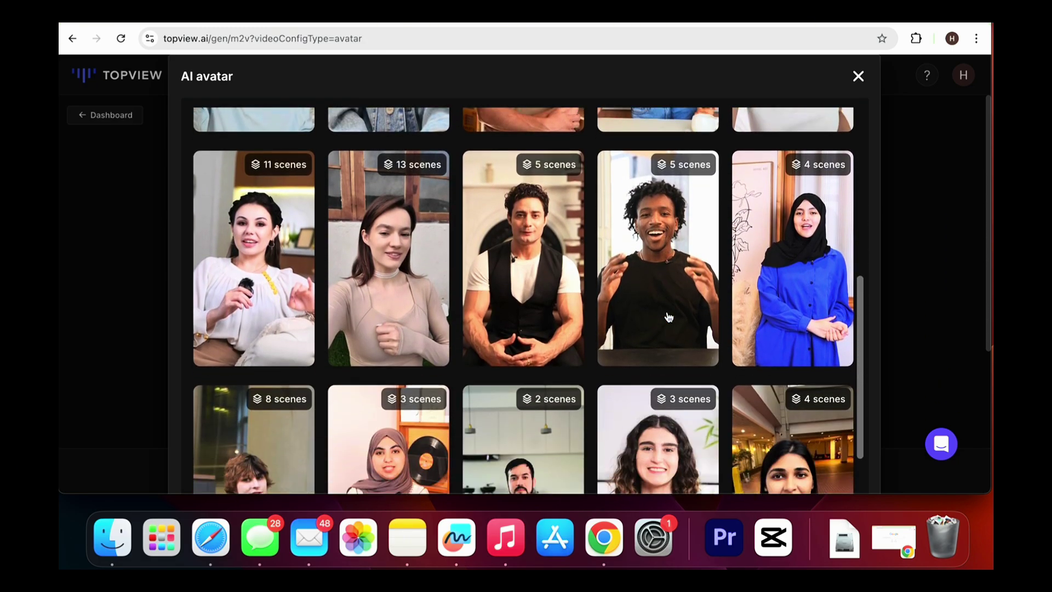
scroll(669, 317, "down", 5)
scroll(644, 298, "up", 4)
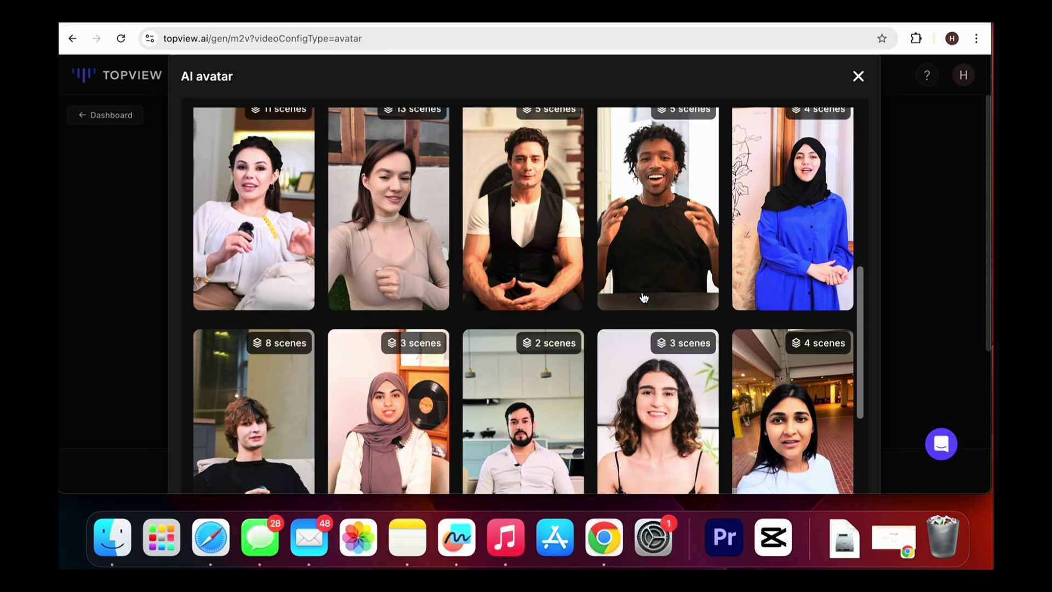
scroll(644, 298, "up", 5)
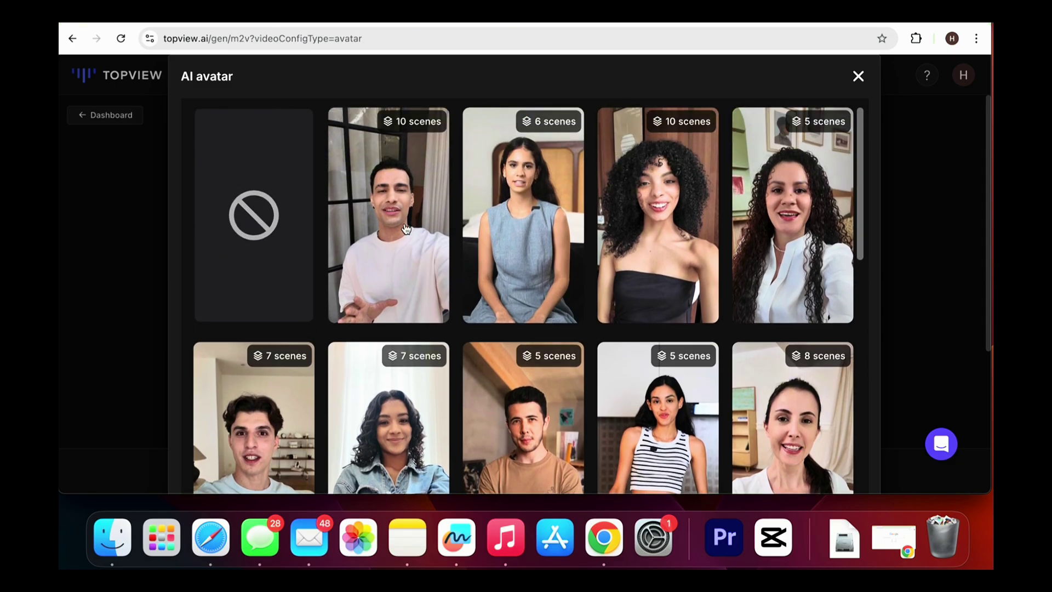
Choose the Youssef avatar scene sitting with a microphone in front of the orange painting and confirm it.
left_click(405, 228)
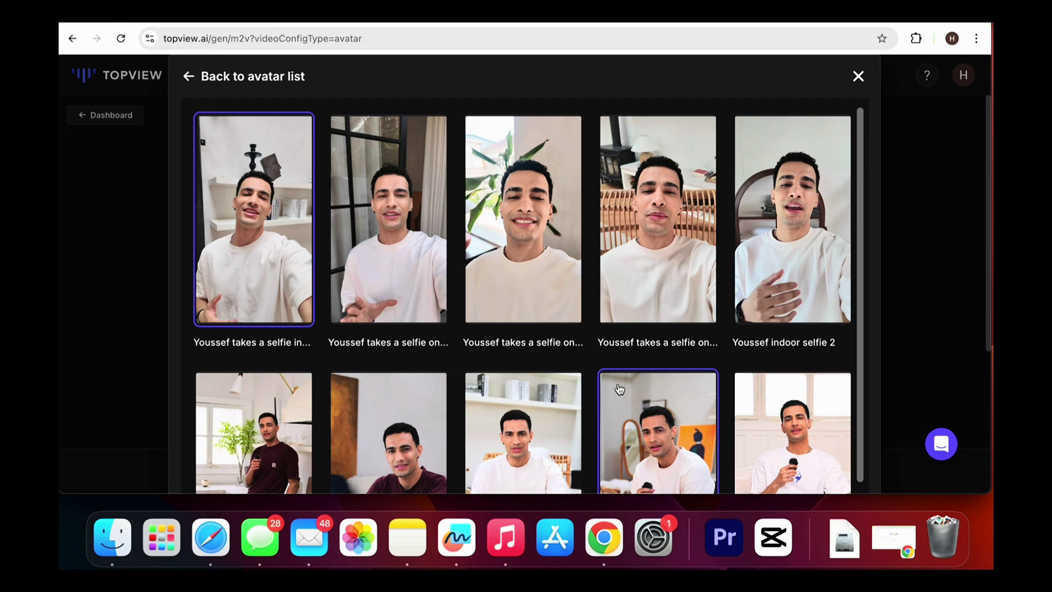
scroll(615, 402, "down", 2)
scroll(615, 402, "down", 3)
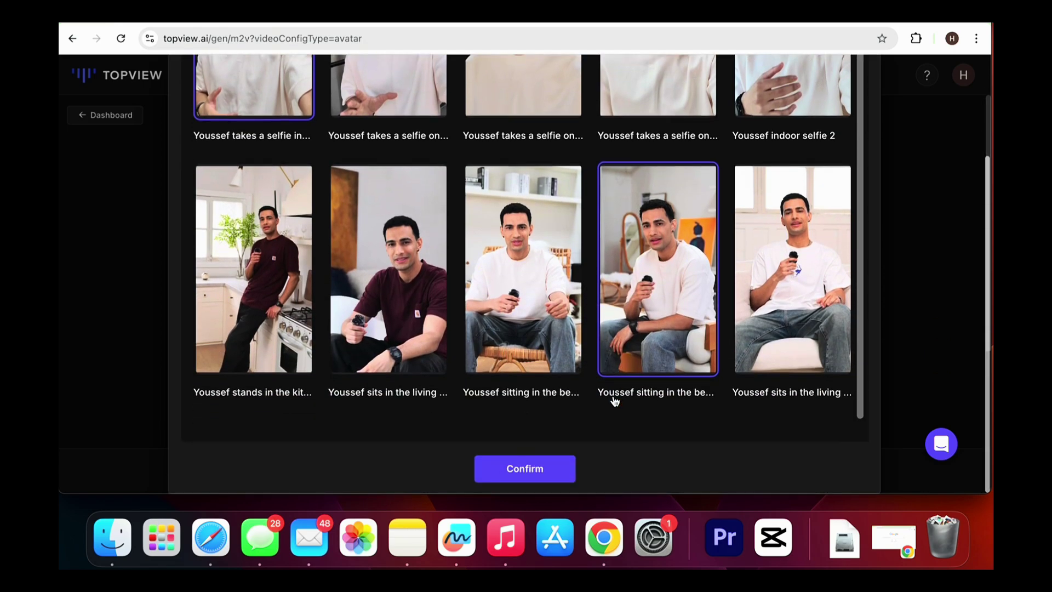
left_click(656, 293)
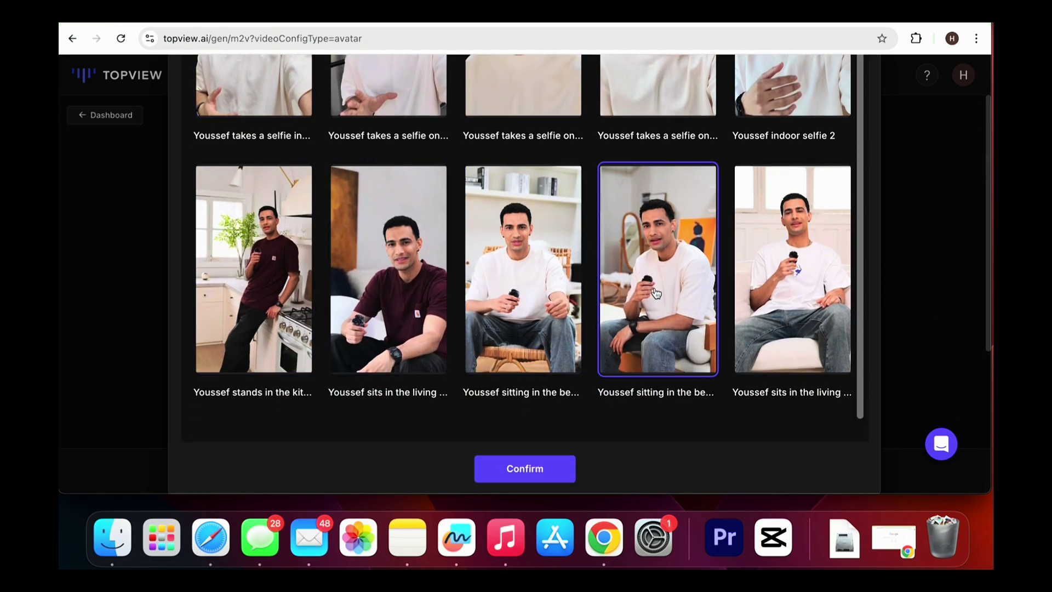
left_click(532, 470)
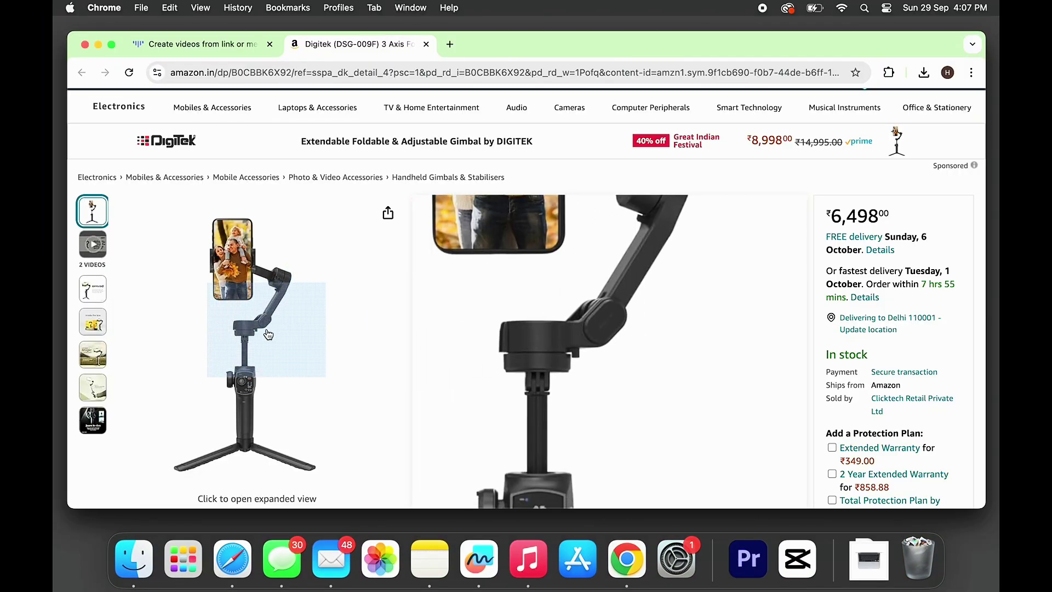
Copy the Digitek gimbal's Amazon page link, paste it as the product link in TopView and analyze it.
left_click(466, 75)
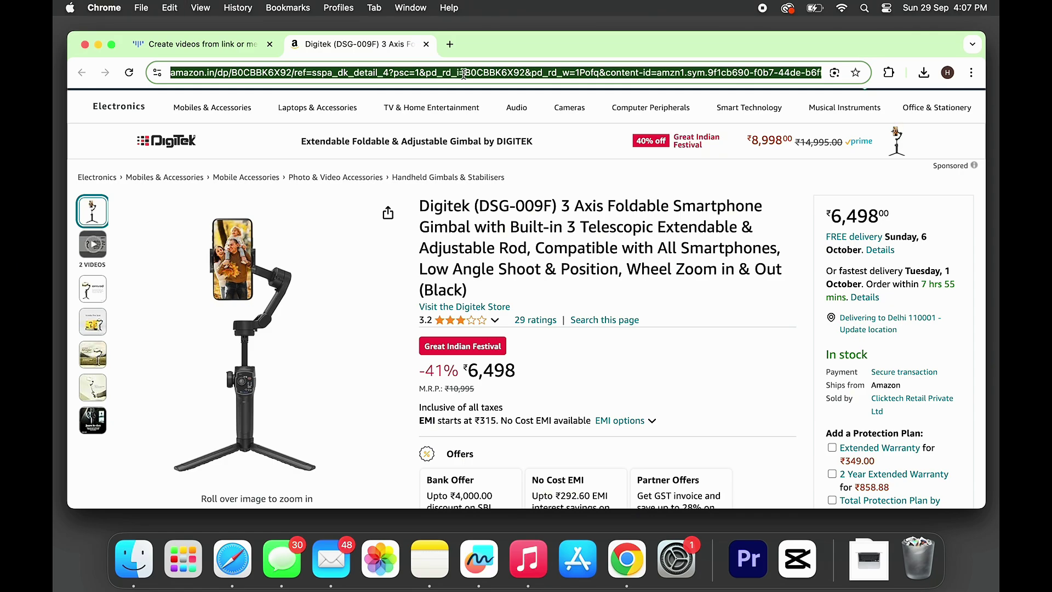
key("super+alt+Left")
left_click(424, 310)
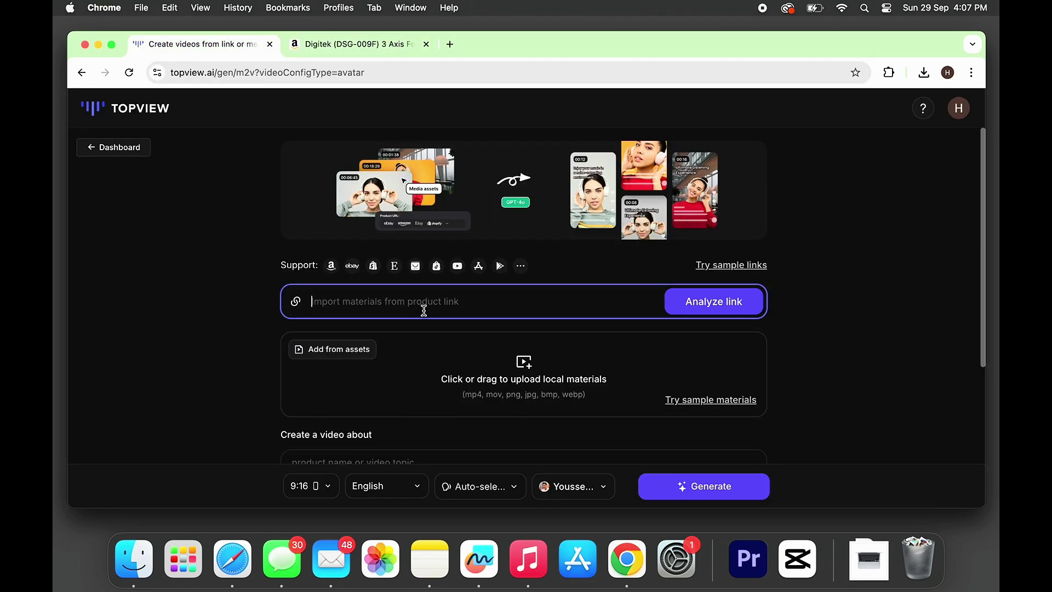
key("super+v")
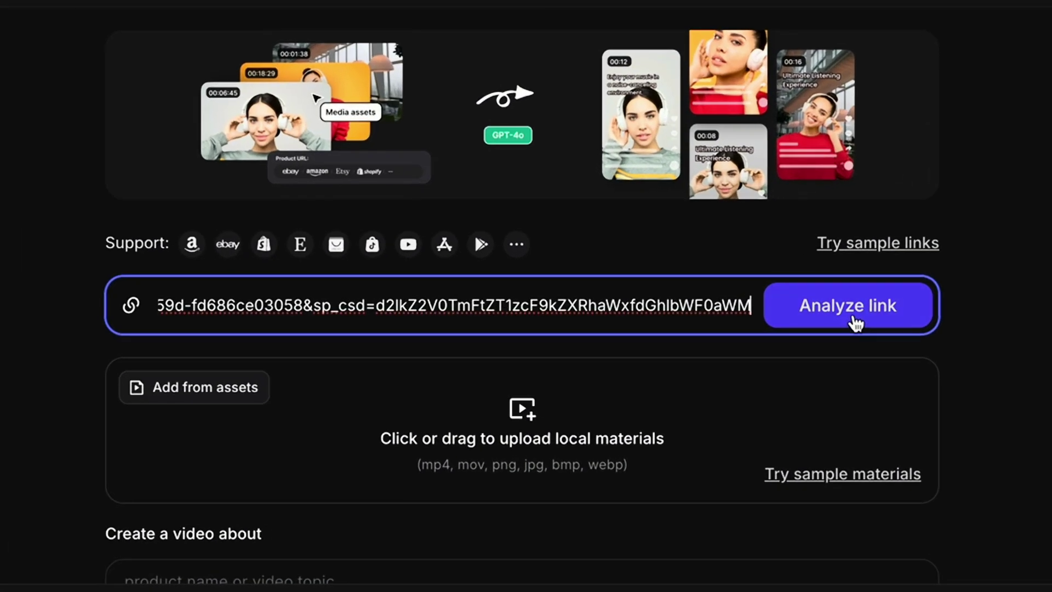
left_click(854, 321)
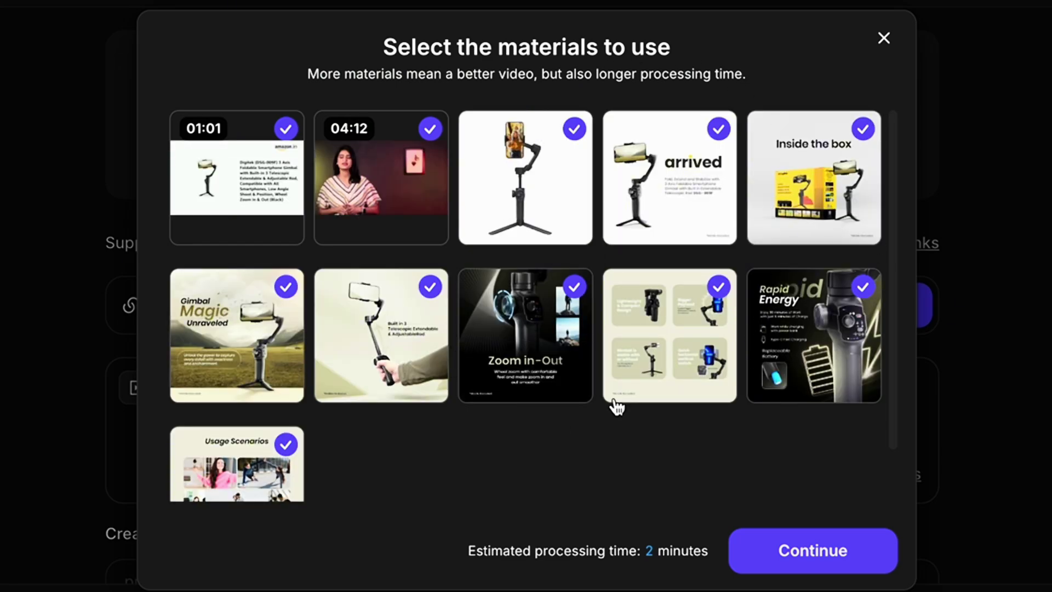
Import all the product materials found from the link and review the video topic and brief.
left_click(816, 554)
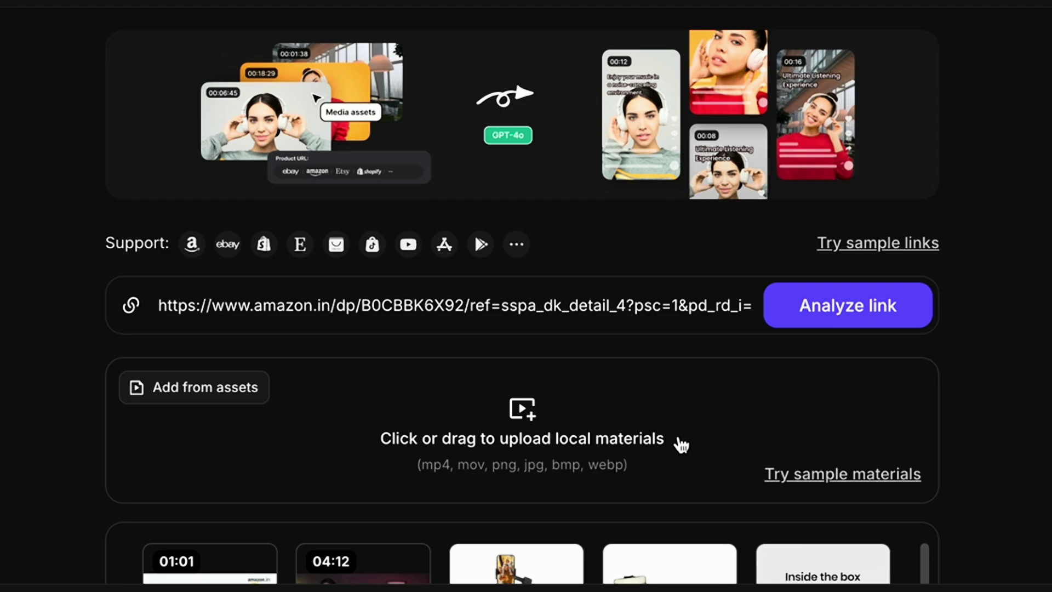
scroll(681, 445, "down", 5)
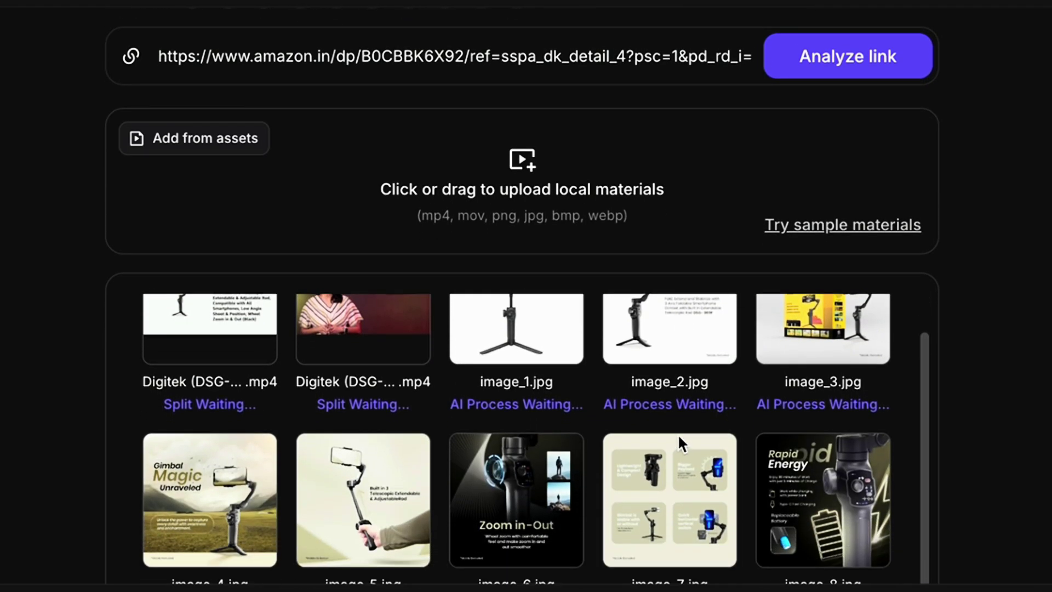
scroll(679, 438, "down", 8)
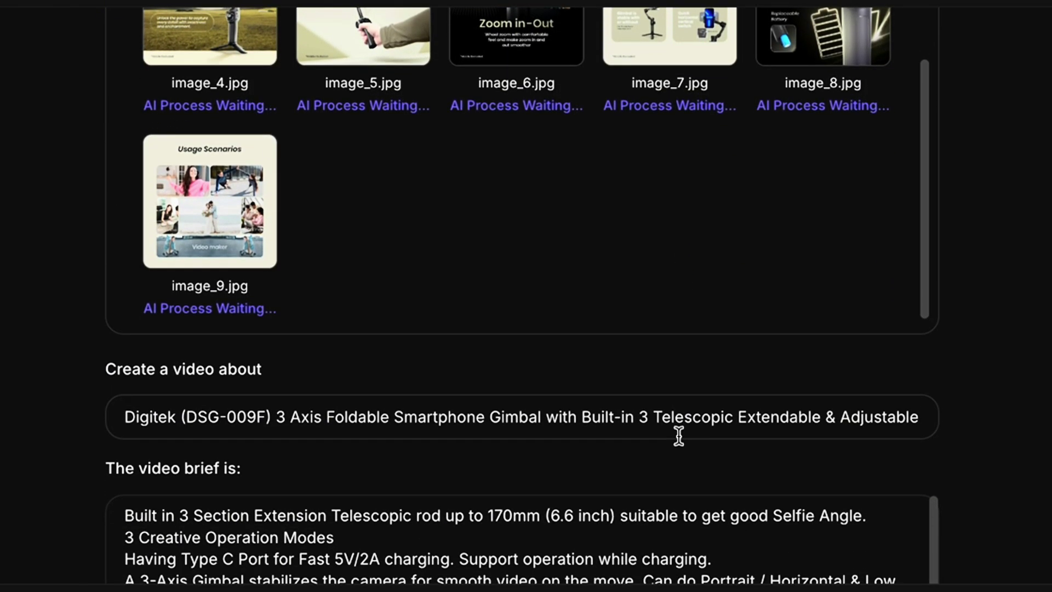
scroll(679, 435, "down", 2)
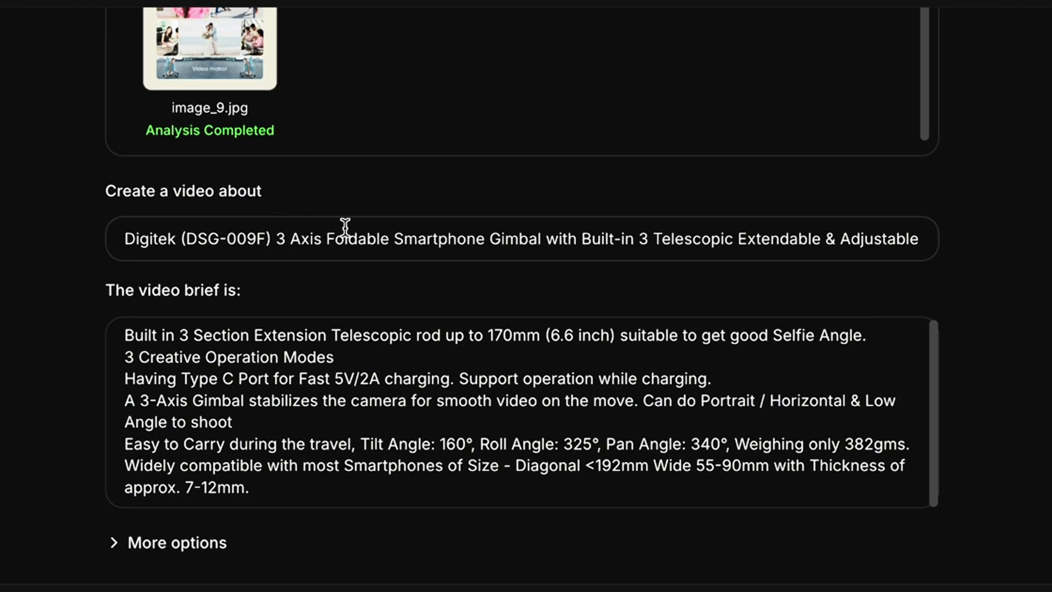
left_click(443, 252)
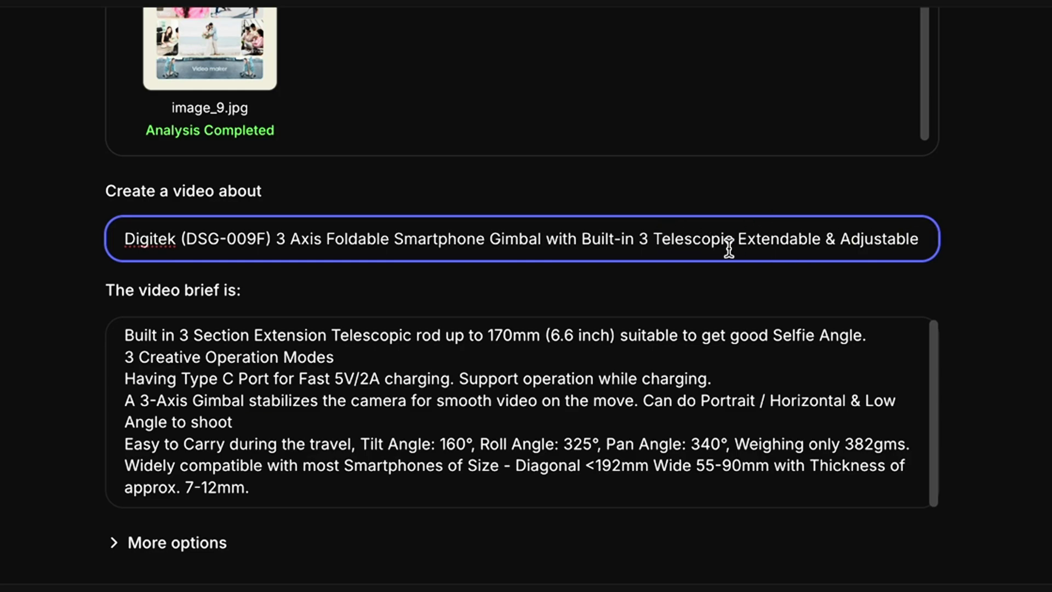
left_click(705, 287)
scroll(1012, 446, "down", 1)
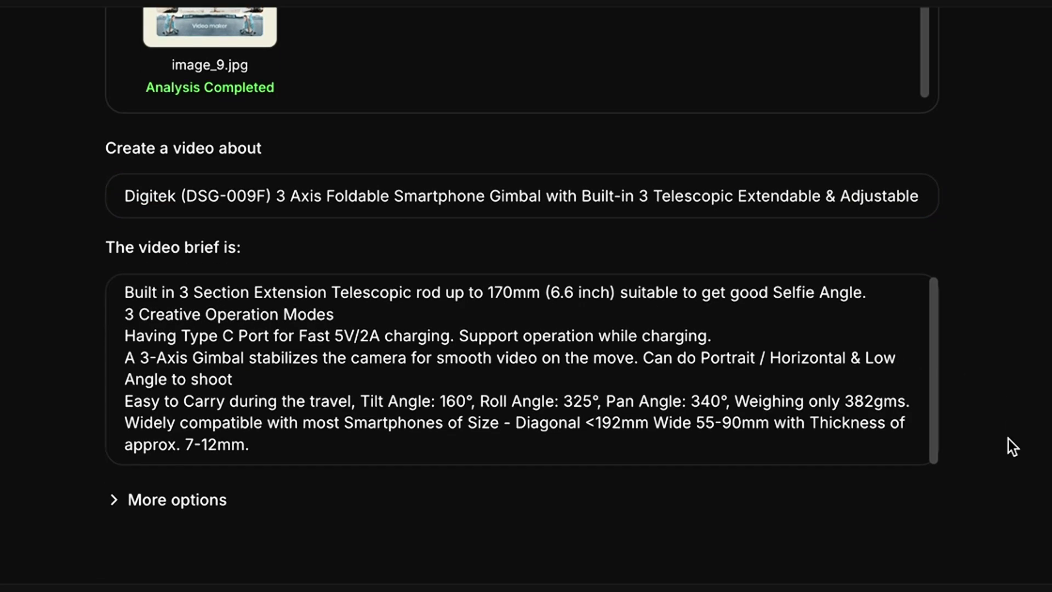
Expand the additional video options and set the video length to 15s-30s.
left_click(117, 511)
scroll(373, 437, "down", 5)
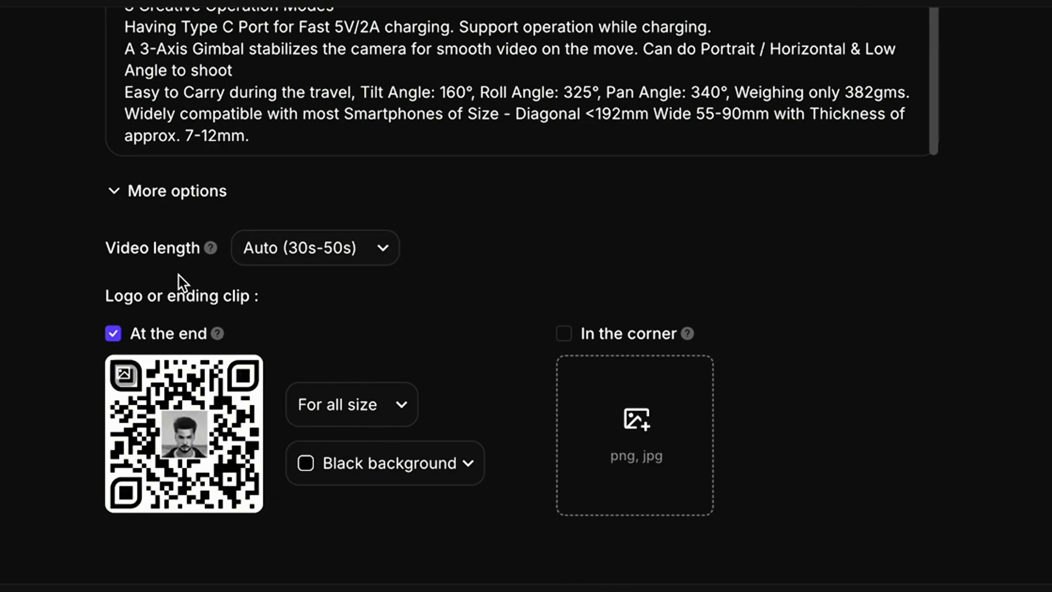
left_click(337, 260)
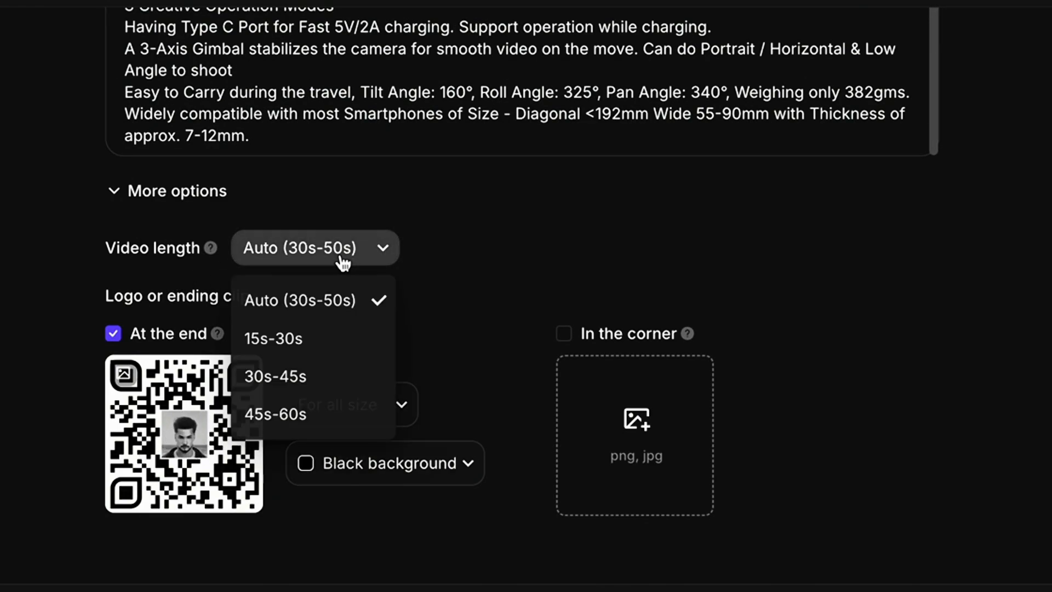
left_click(324, 352)
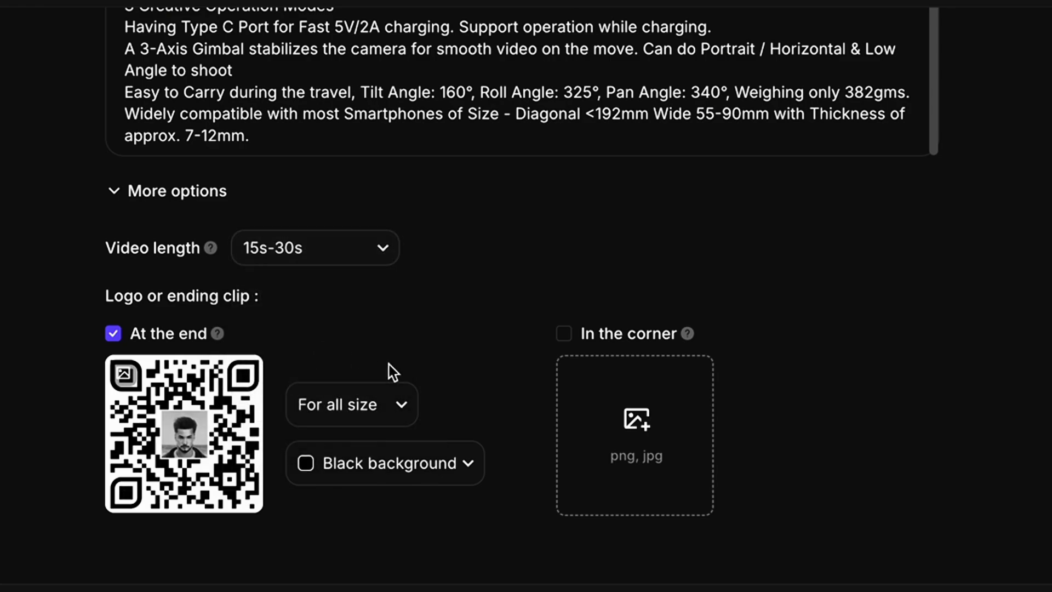
Set the ending clip's size to For 9:16 with a black background.
left_click(407, 417)
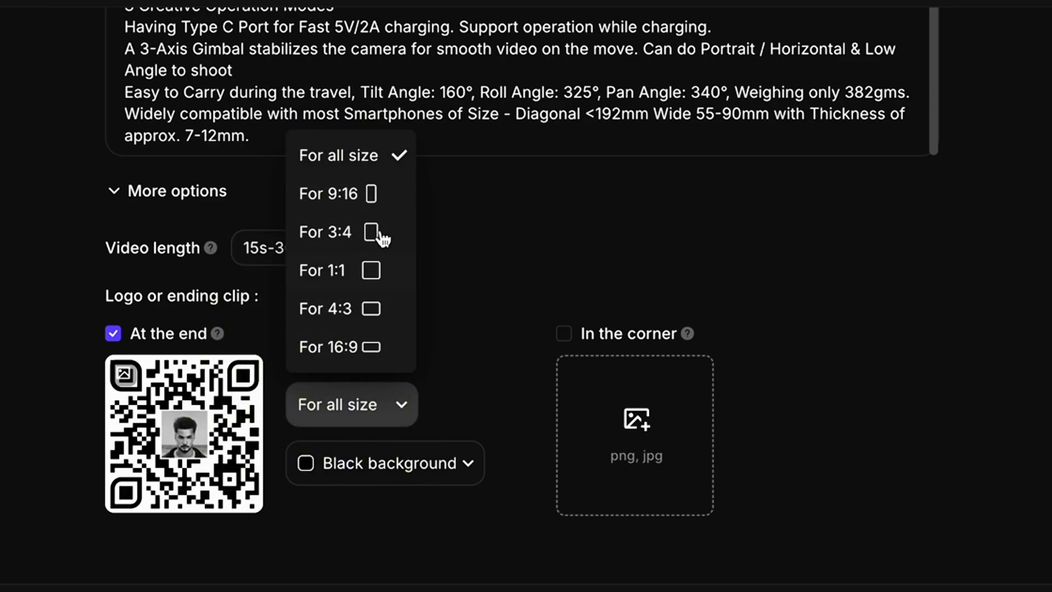
left_click(383, 211)
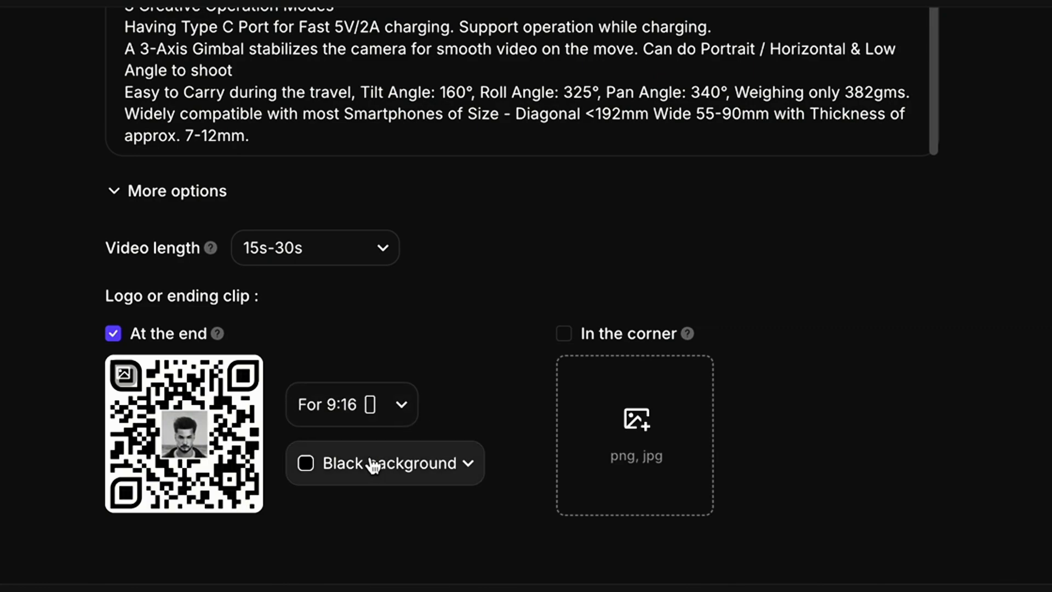
left_click(361, 479)
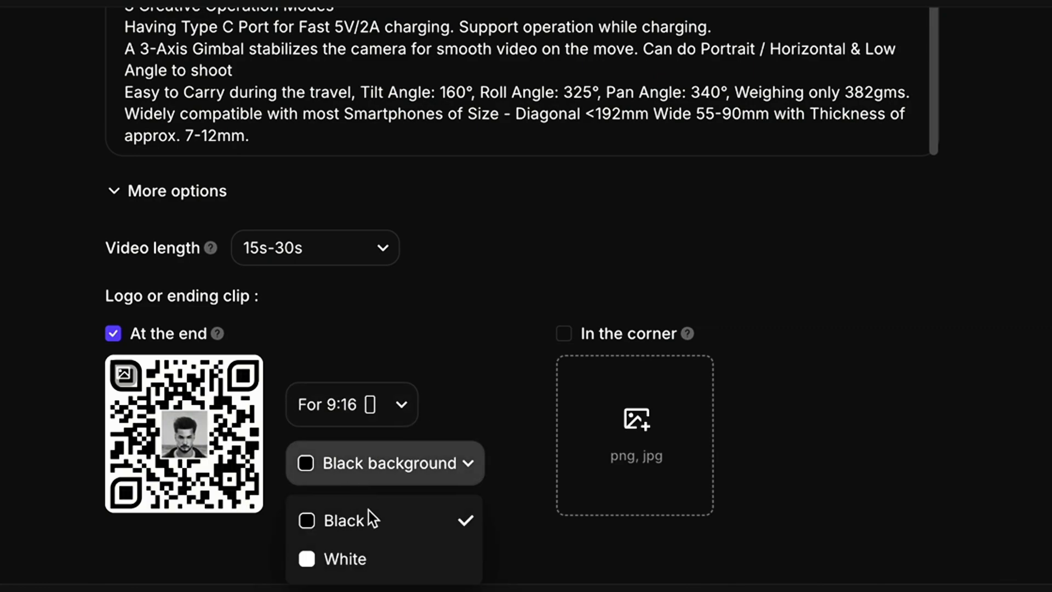
left_click(368, 542)
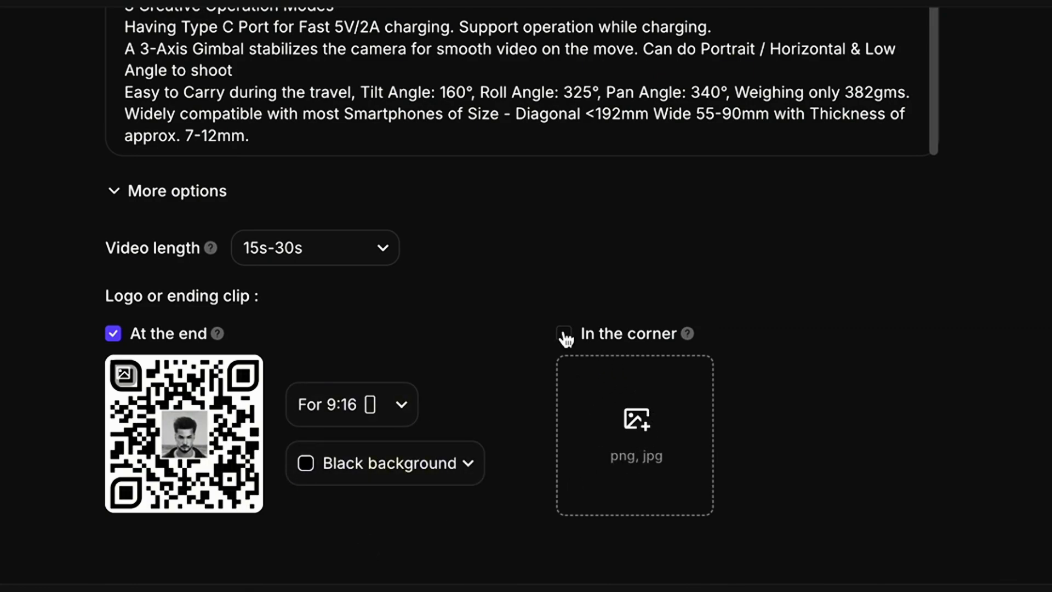
Check the language choices, preview the Arnold voice, and choose the Guillaume voice for the video.
left_click(341, 548)
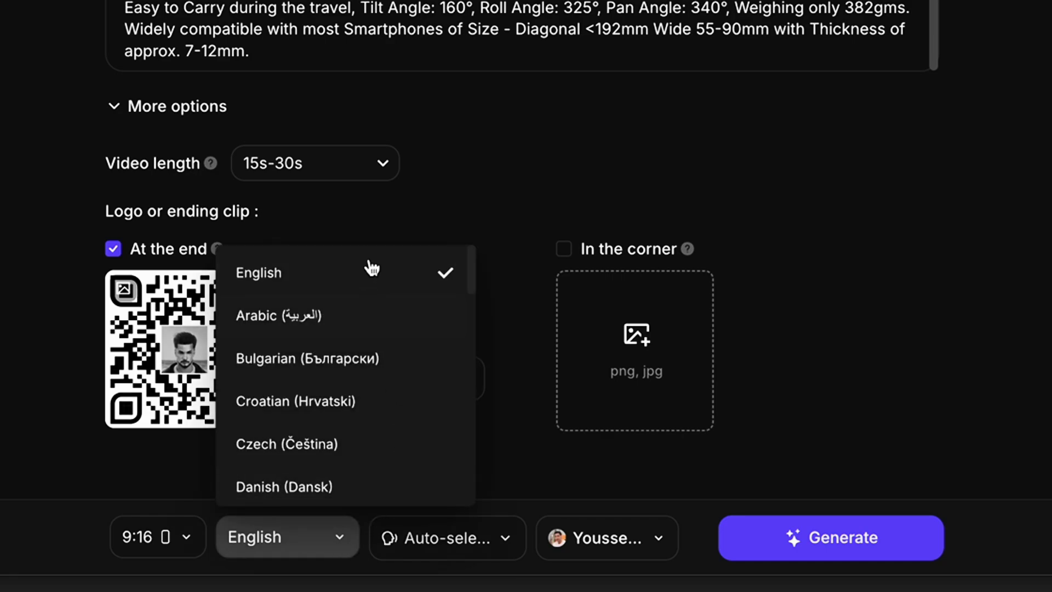
left_click(422, 535)
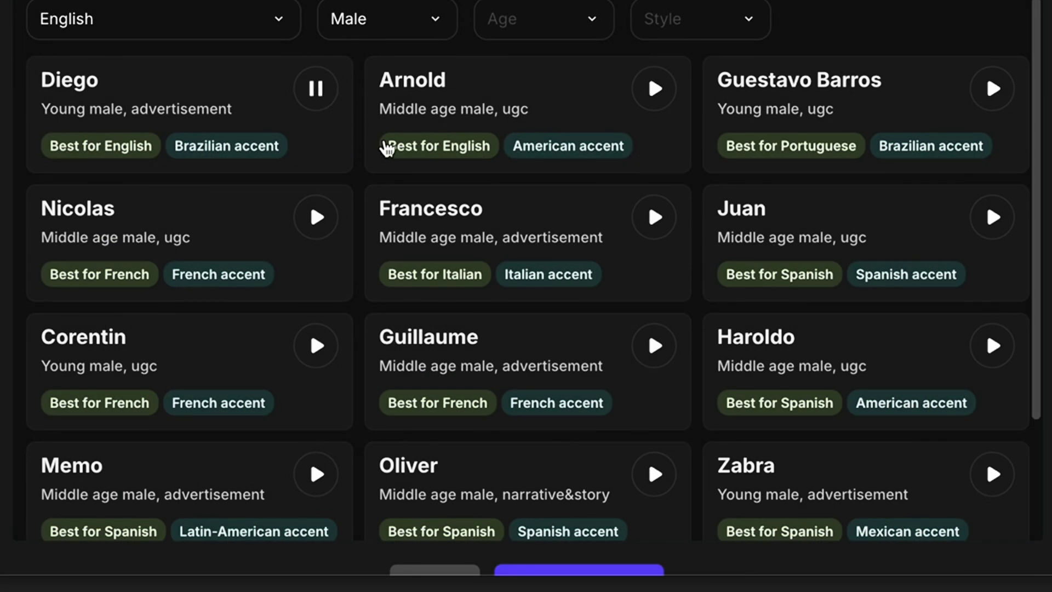
left_click(660, 96)
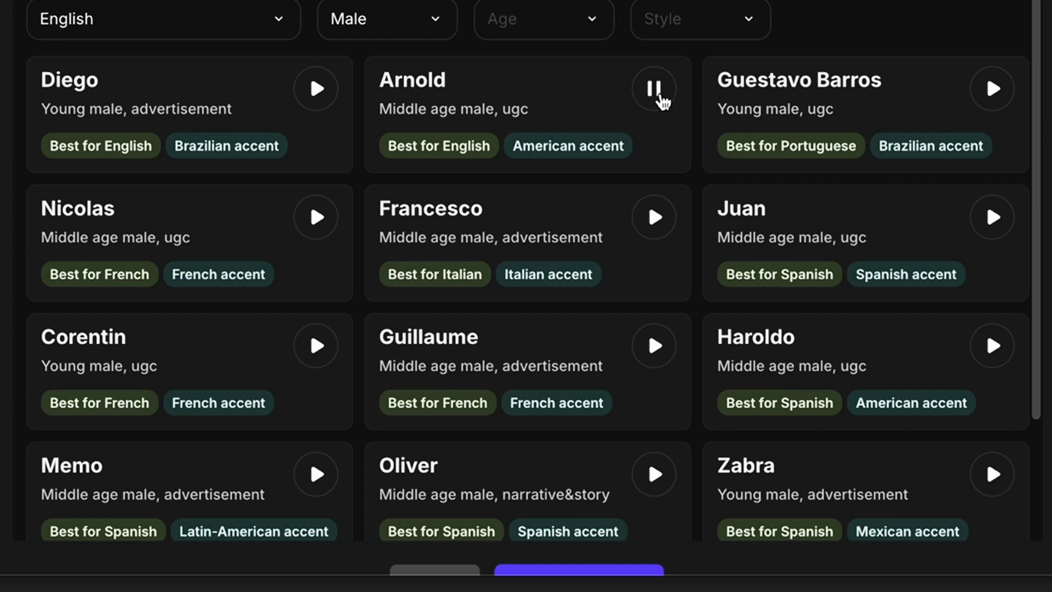
left_click(557, 412)
scroll(557, 413, "down", 3)
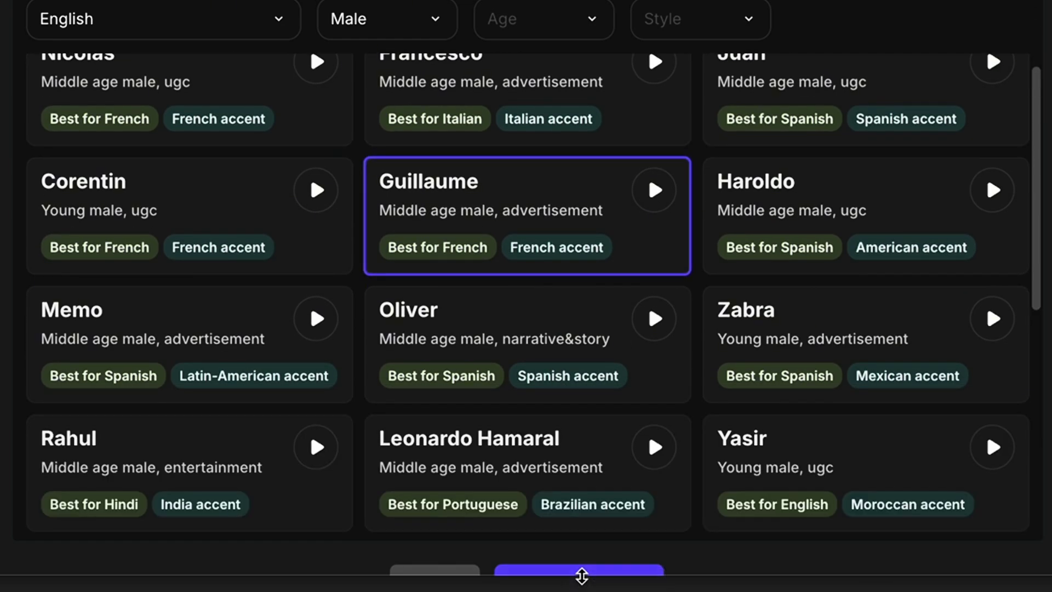
left_click(582, 572)
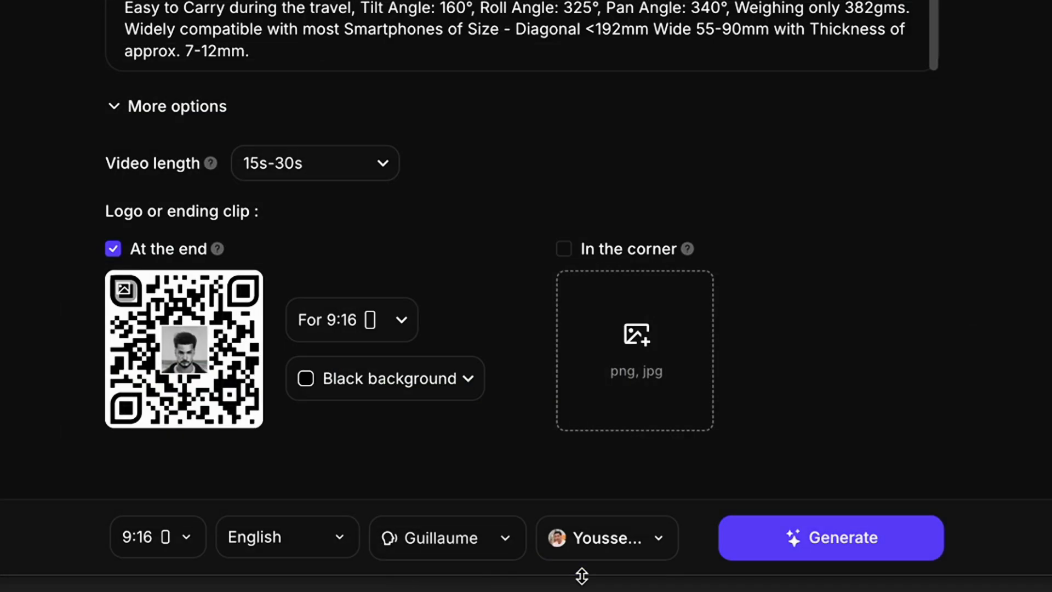
Review the chosen avatar scene with the orange painting and confirm it again.
left_click(629, 538)
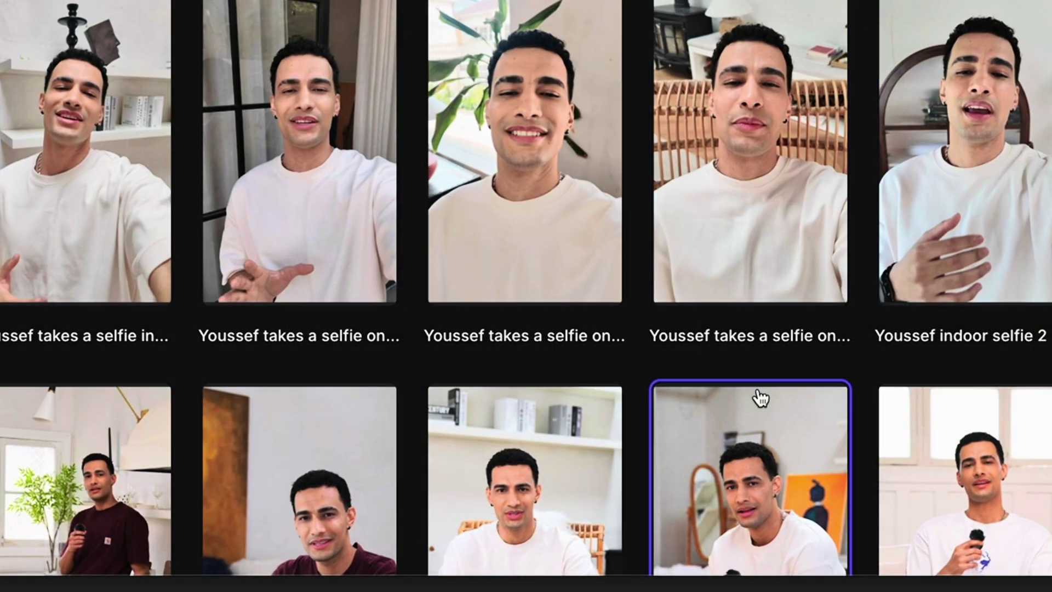
scroll(759, 399, "down", 5)
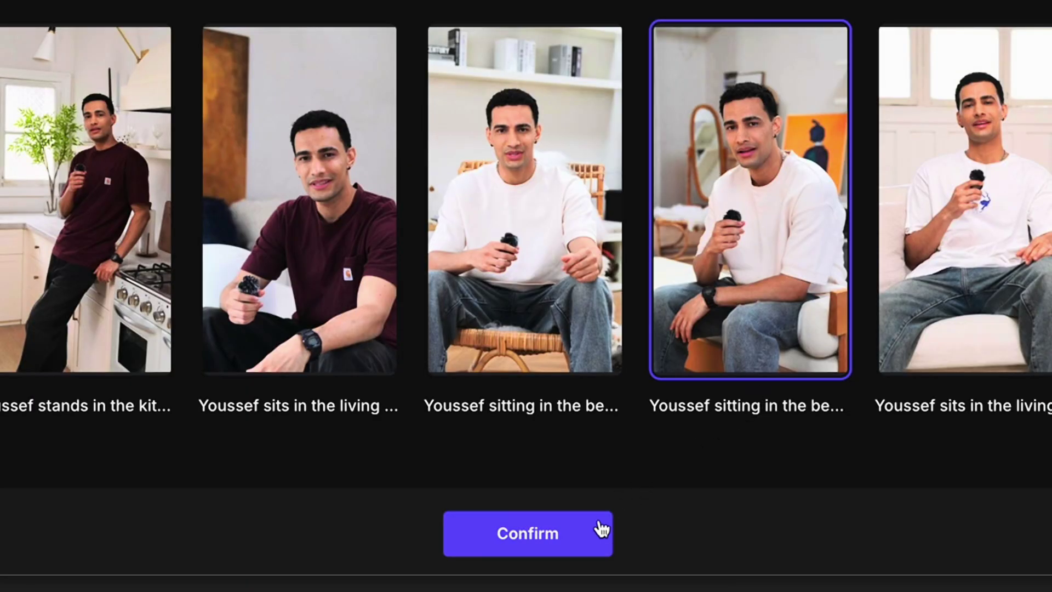
left_click(602, 529)
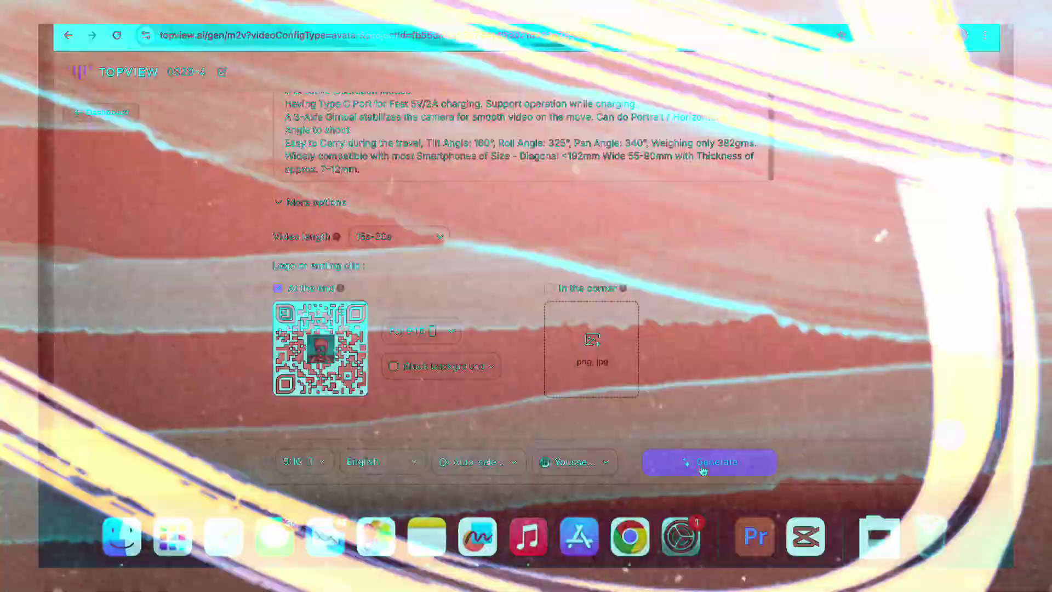
Generate the avatar marketing video and play the preview of the first result.
left_click(820, 550)
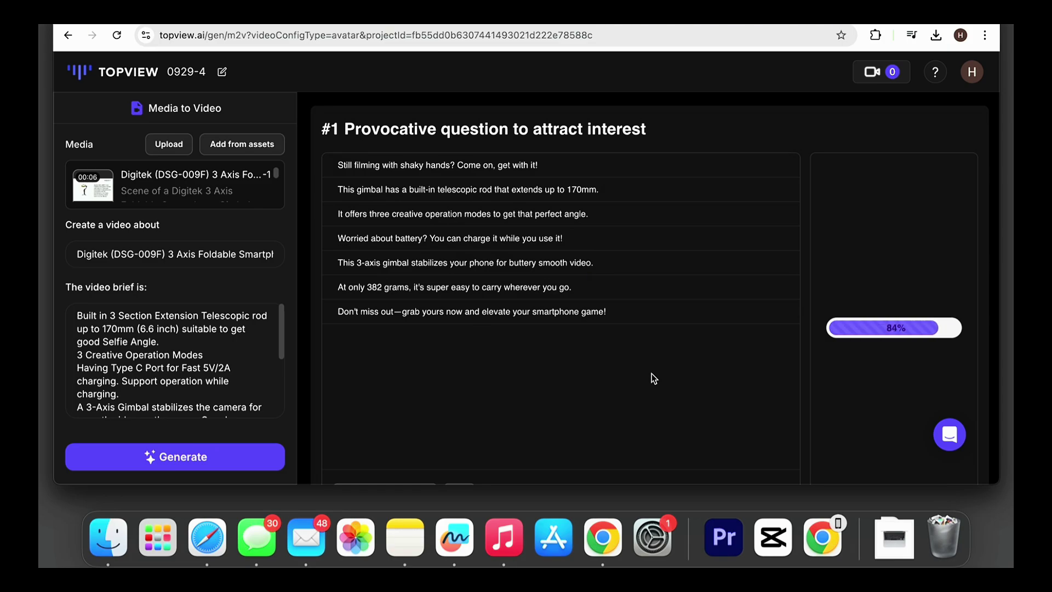
left_click(920, 295)
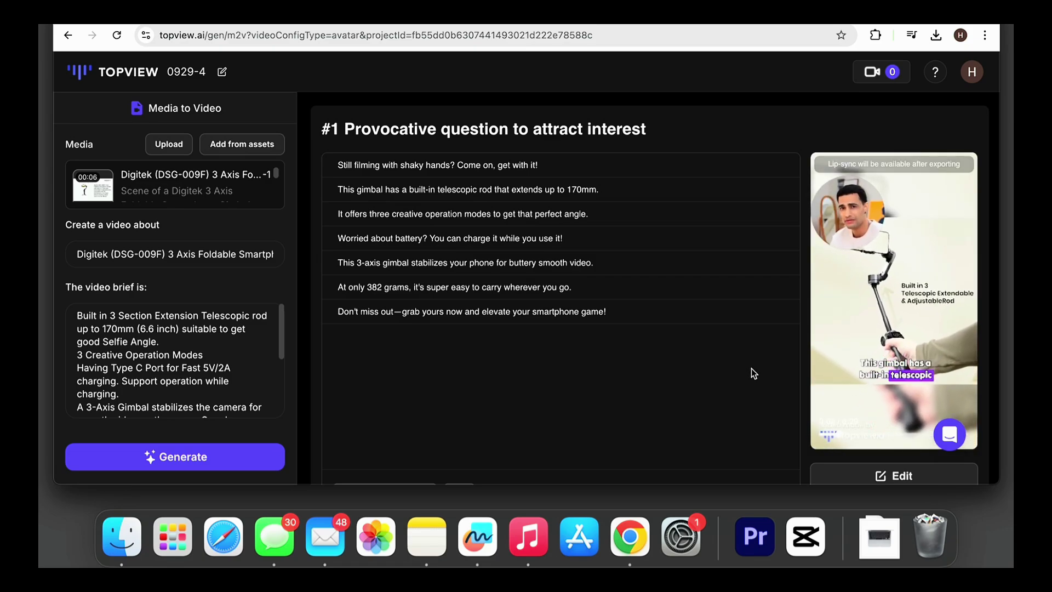
Start the preview of the second script, "Pain point opening", and look over the third script on user experience sharing.
mouse_move(836, 386)
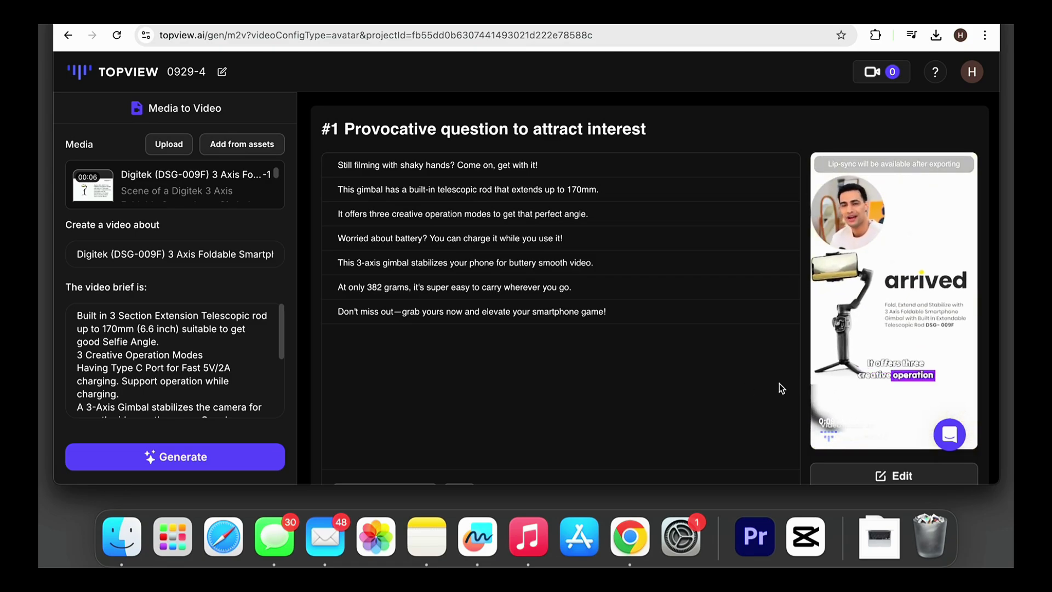
scroll(788, 337, "down", 10)
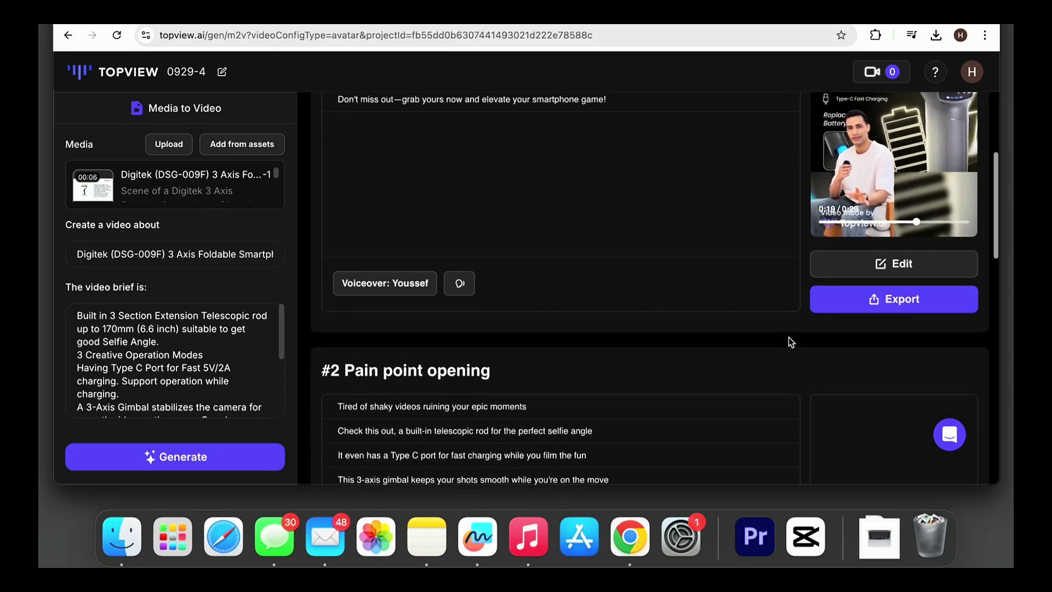
left_click(890, 374)
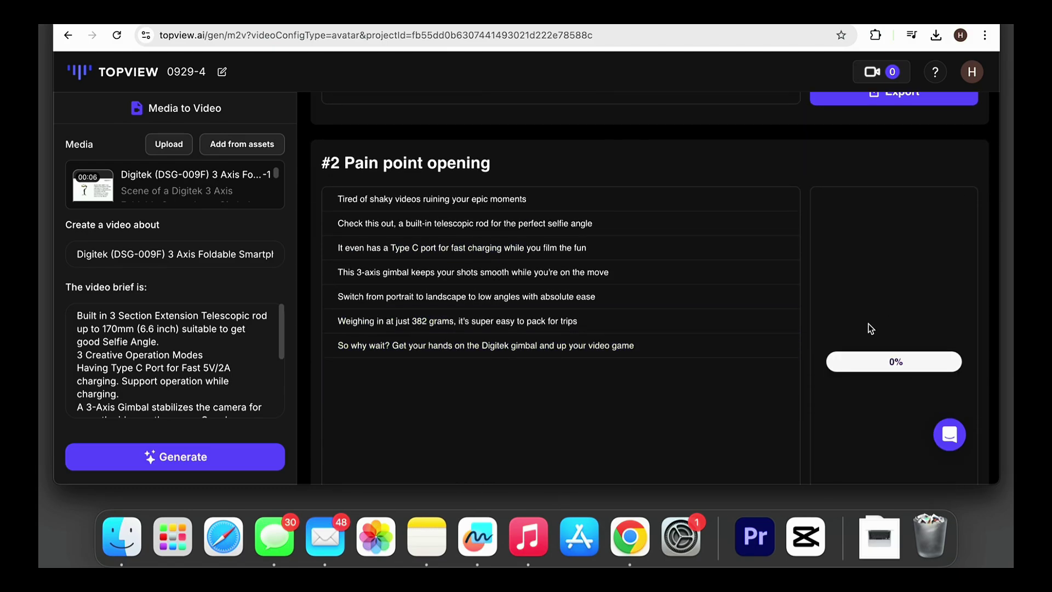
scroll(658, 329, "down", 12)
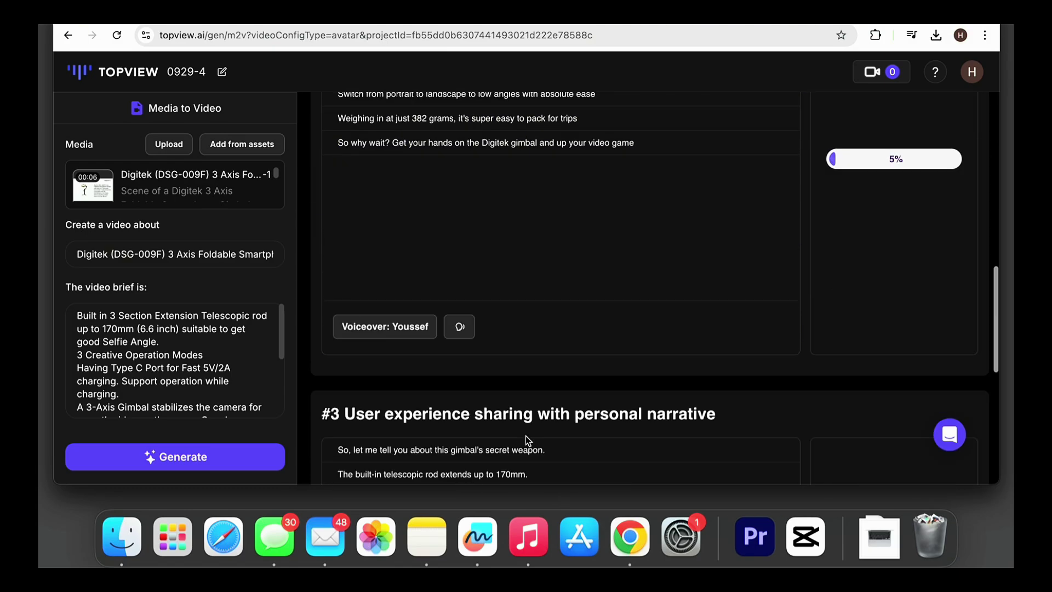
scroll(788, 309, "up", 3)
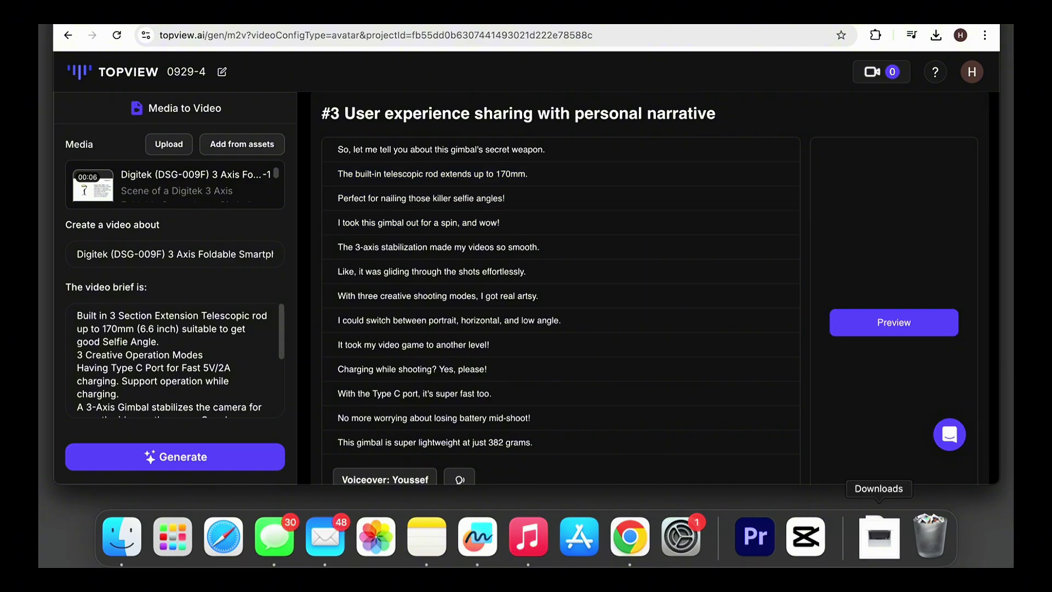
scroll(724, 371, "up", 15)
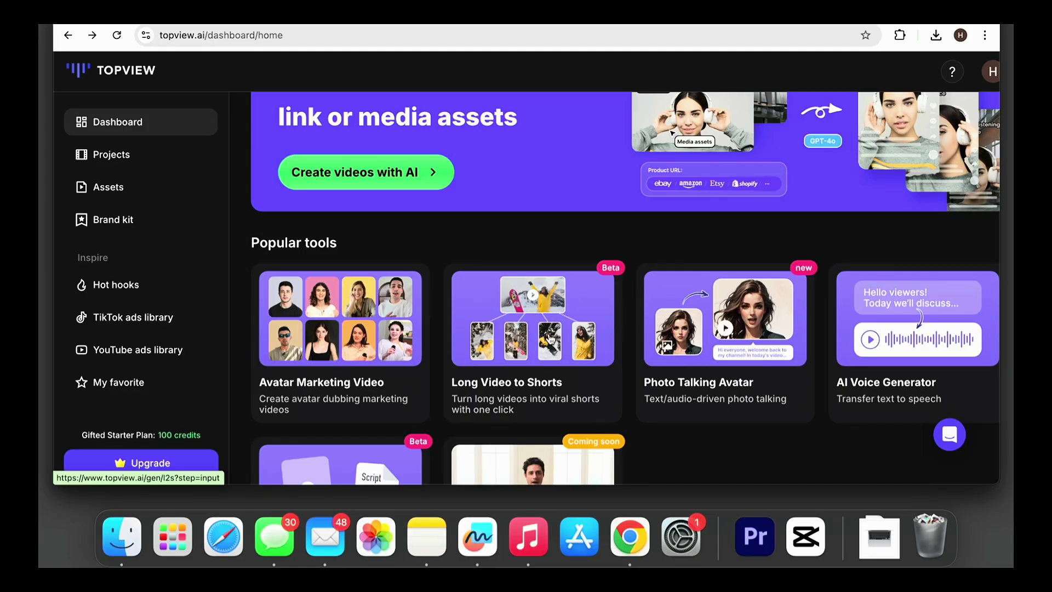
Open Long Video to Shorts and copy the YouTube share link of "The Motivation Expert: Why You're FAILING To Achieve Your Goals".
left_click(551, 340)
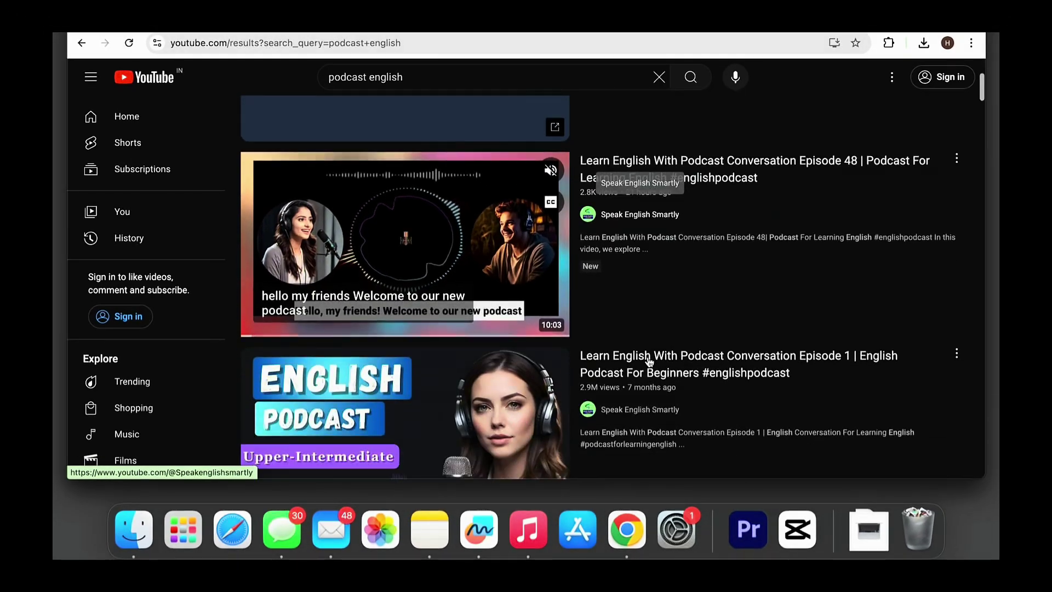
scroll(648, 356, "down", 3)
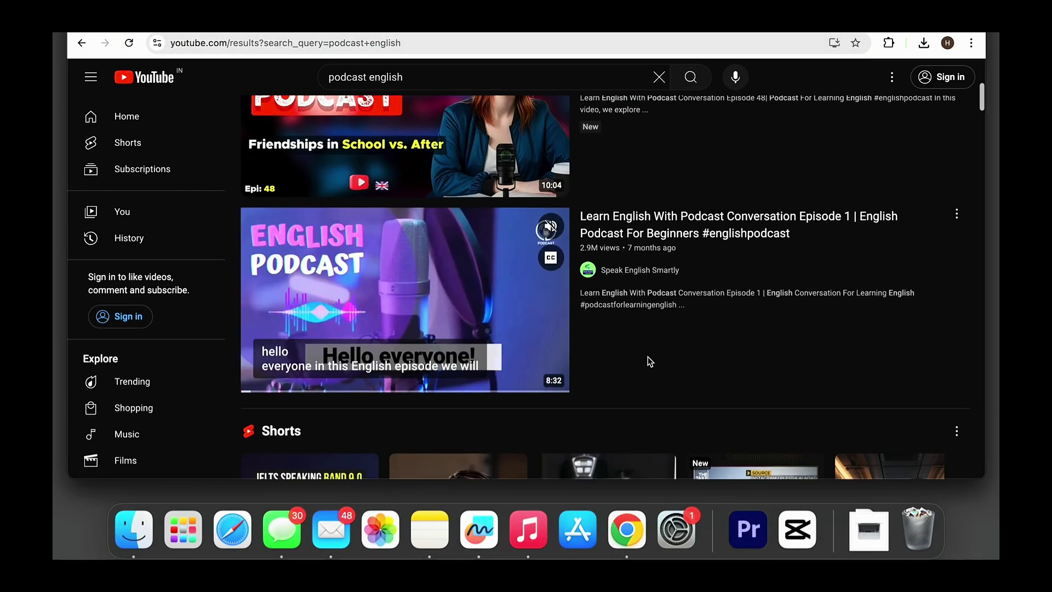
scroll(647, 356, "down", 6)
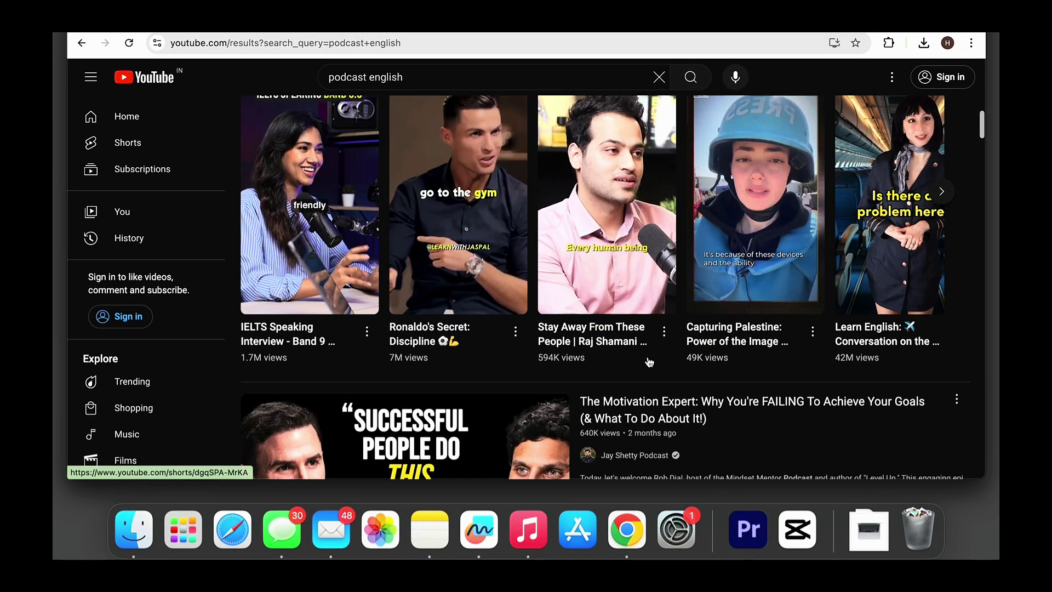
scroll(650, 362, "down", 4)
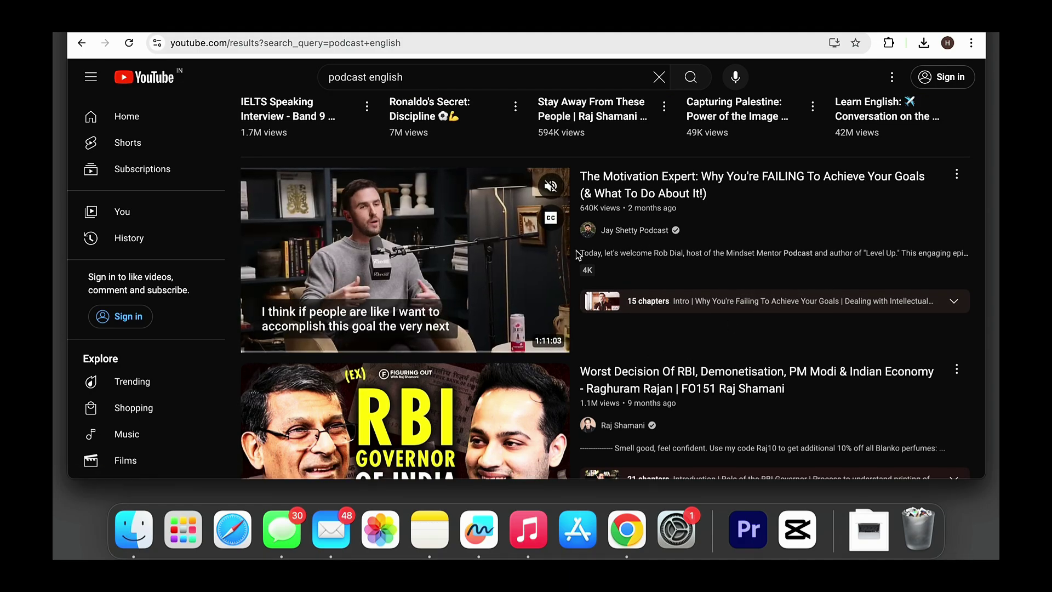
left_click(956, 177)
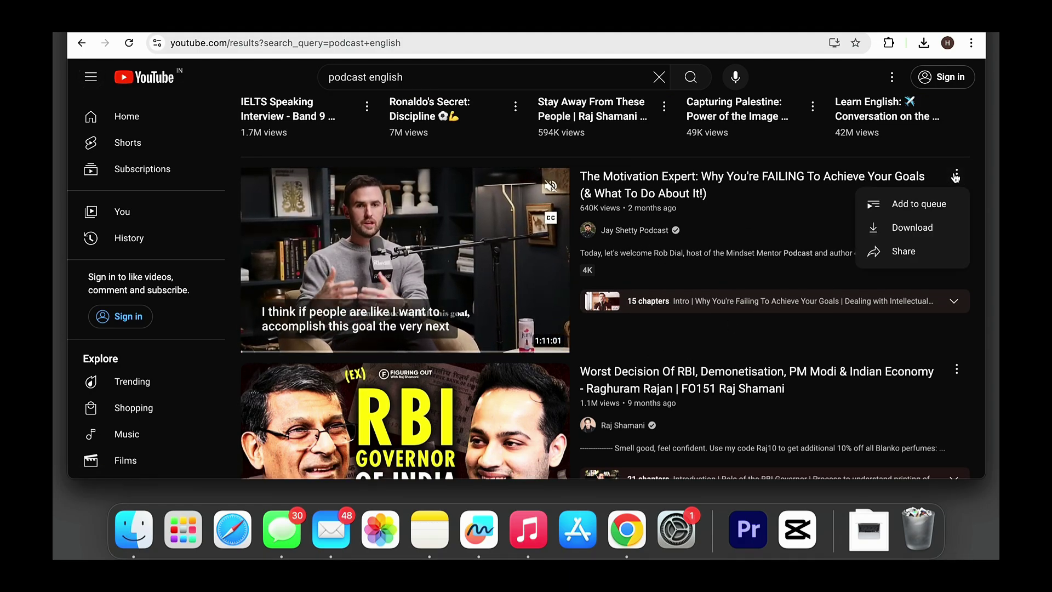
left_click(902, 249)
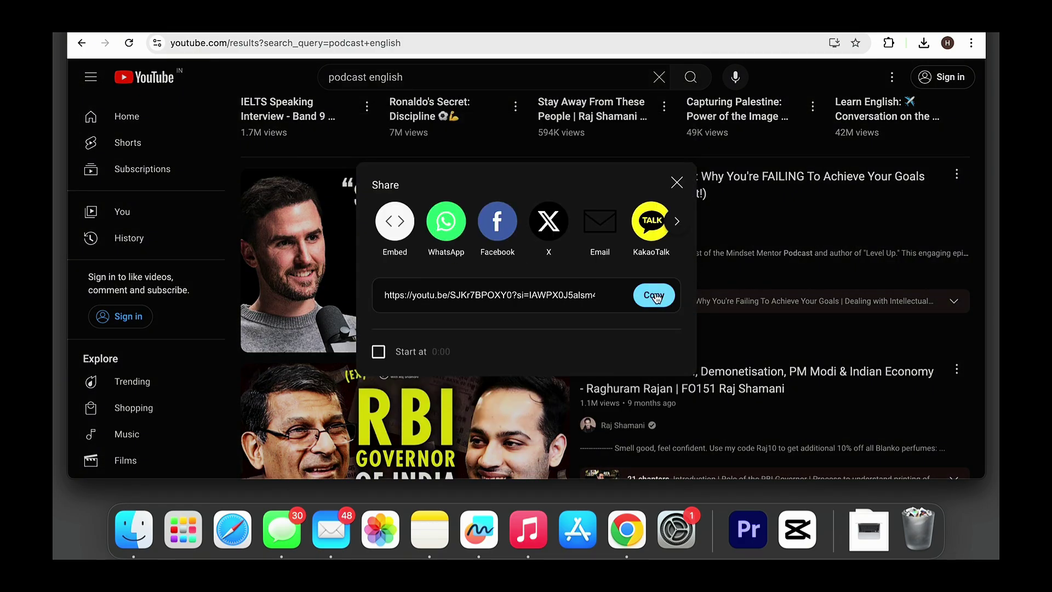
left_click(654, 296)
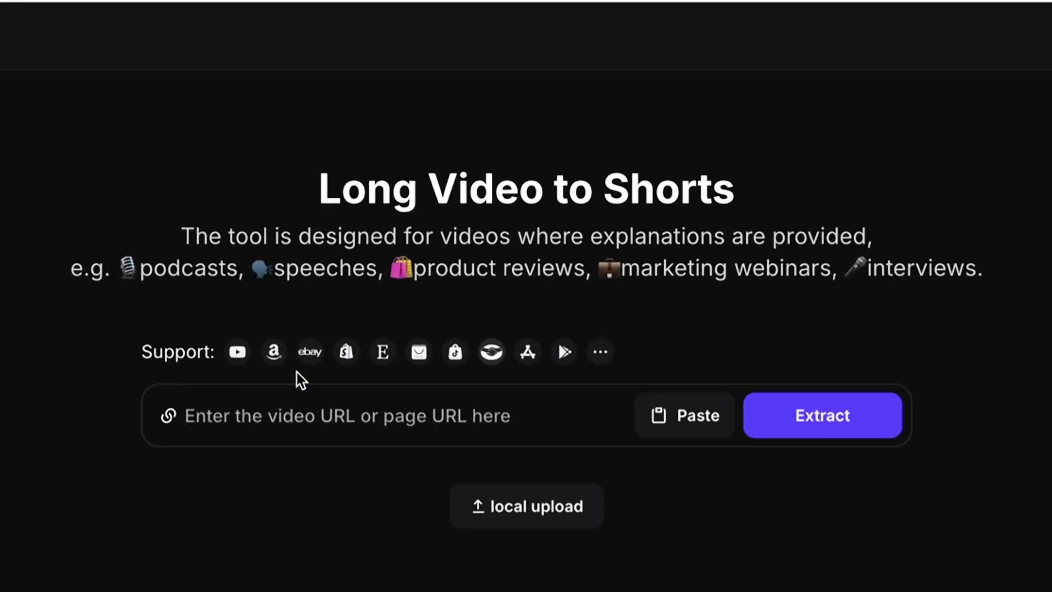
Load the copied YouTube link into Long Video to Shorts and review the clip settings, including timeframe and caption templates.
left_click(298, 421)
key("super+v")
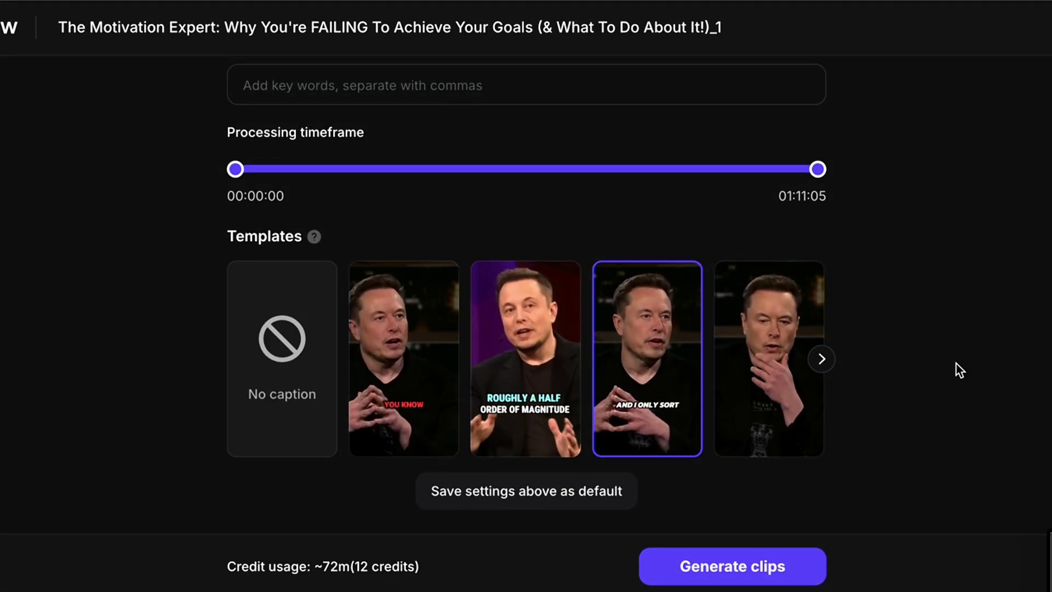
scroll(959, 369, "up", 5)
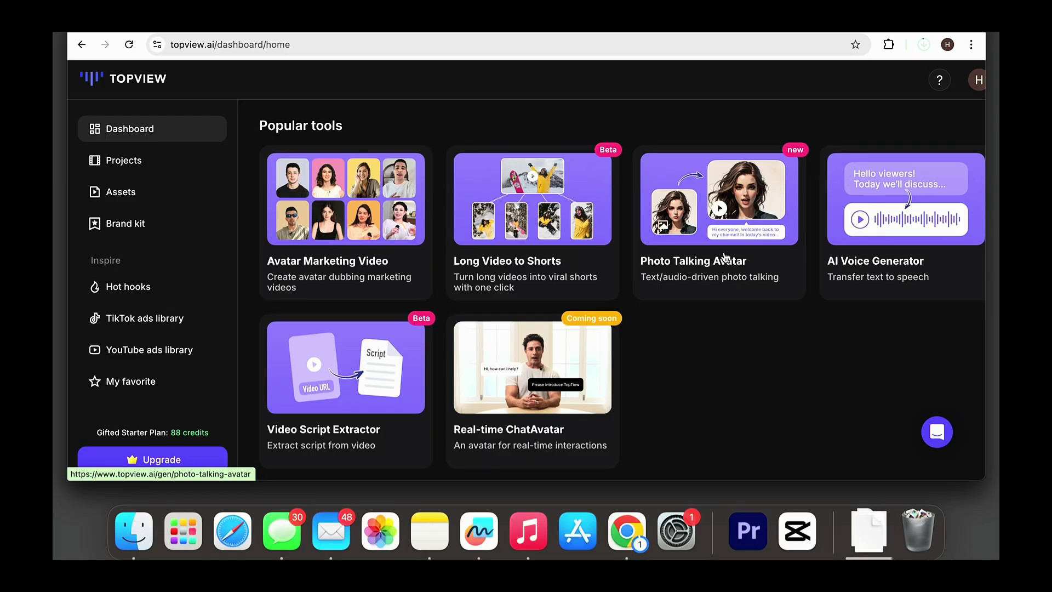
Open Photo Talking Avatar, check the audio import option, return to text to audio, and upload the portrait of the man in a suit.
left_click(726, 257)
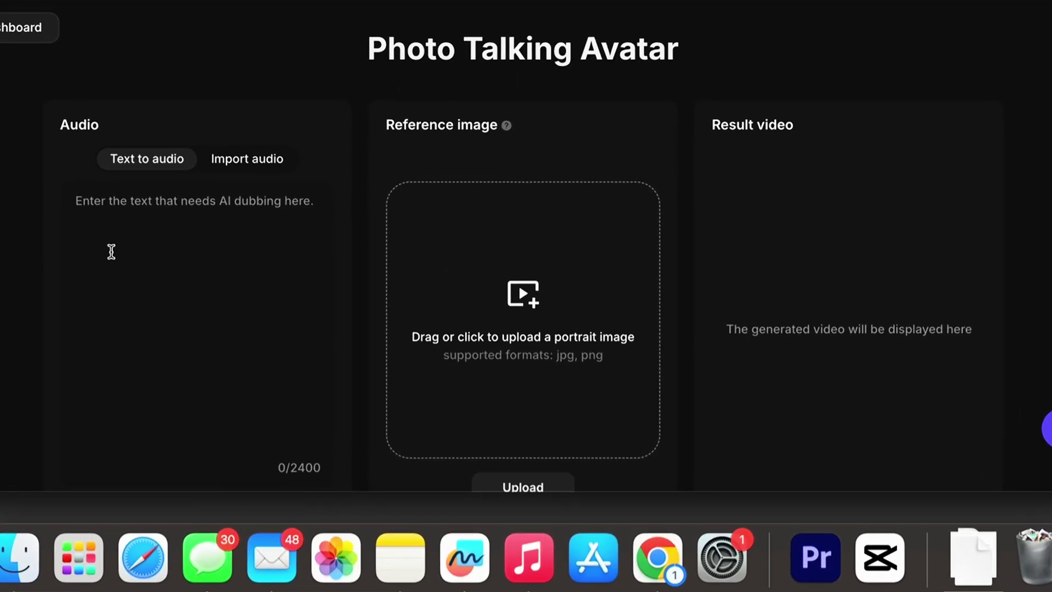
scroll(111, 252, "down", 2)
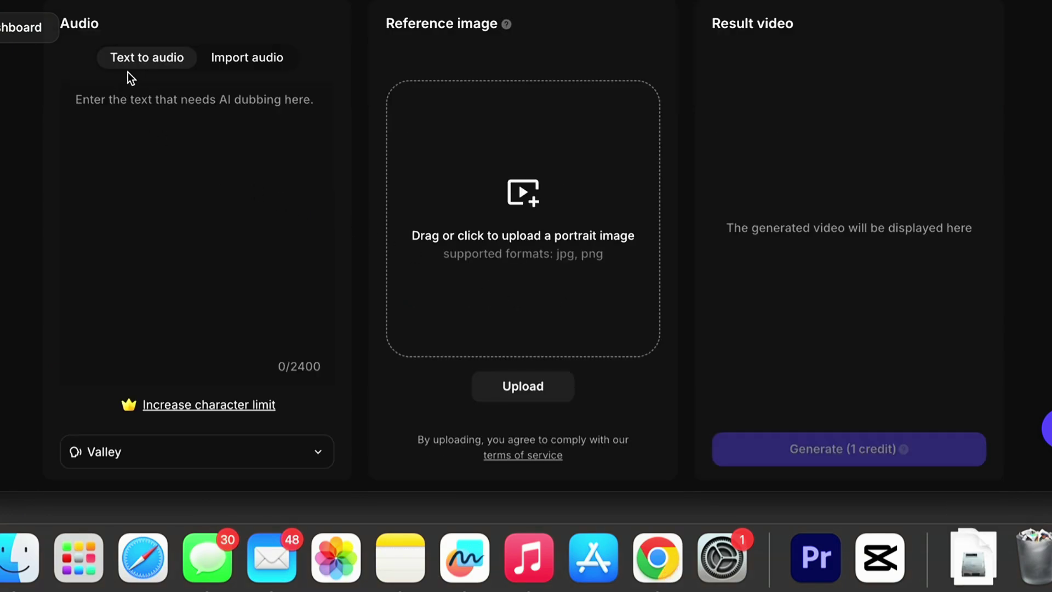
left_click(247, 66)
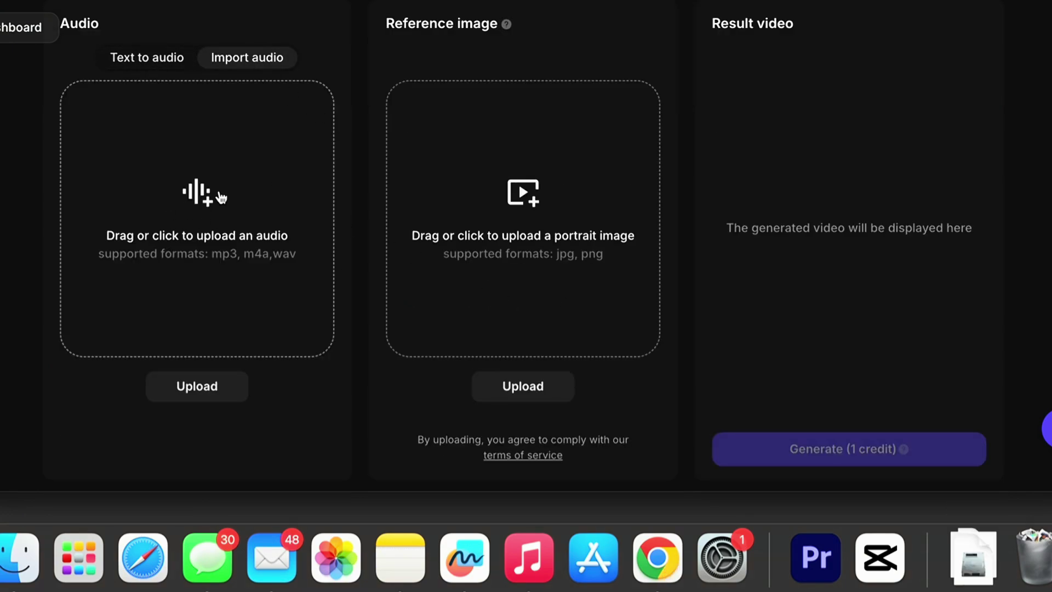
left_click(162, 68)
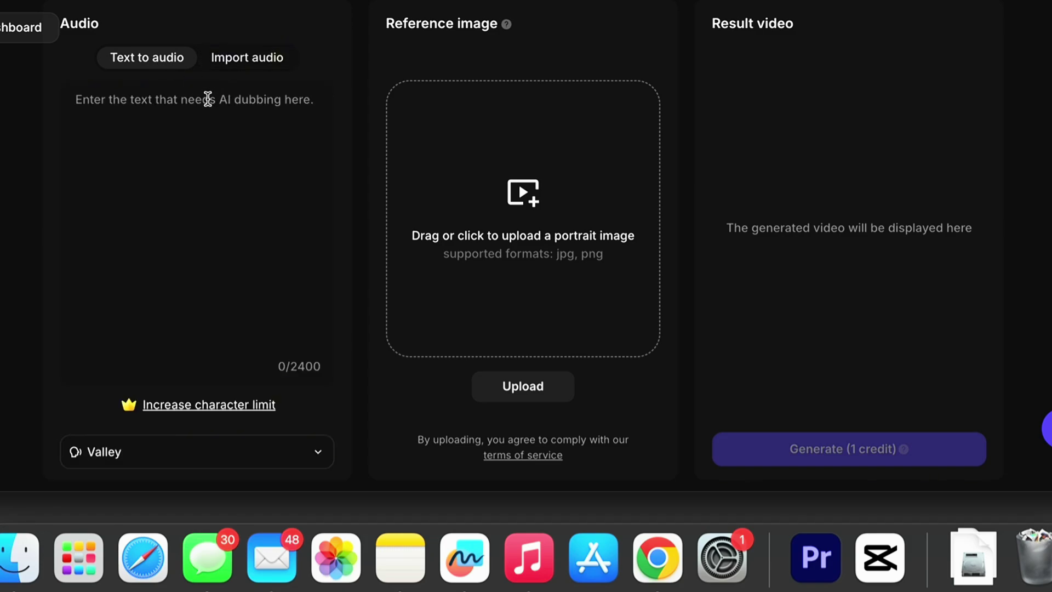
left_click(535, 394)
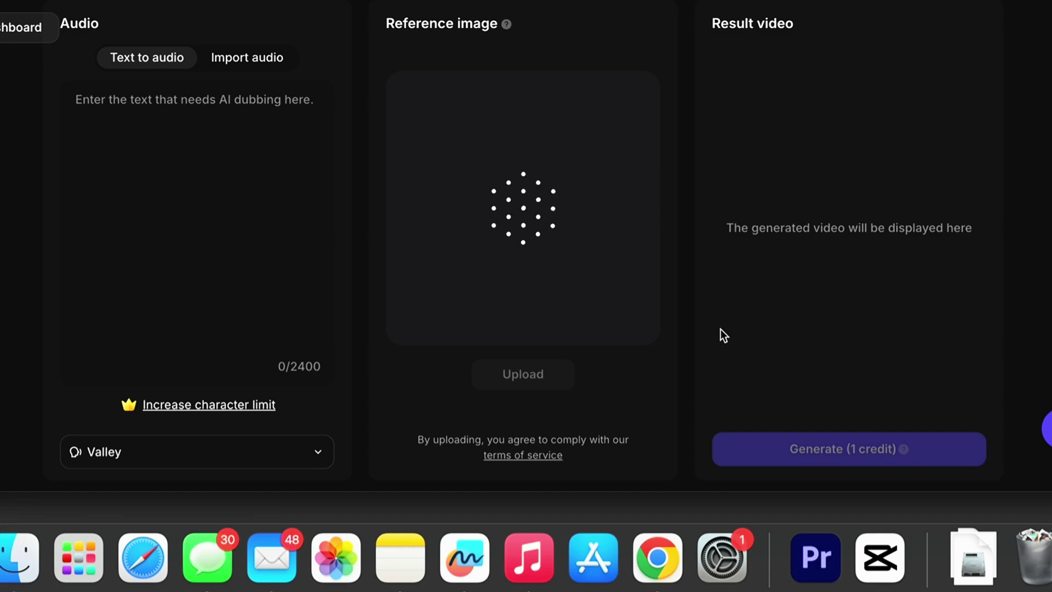
Enter the dubbing text "hello guys, i am using topview ai and its a wonderful website to create stunning videos and photos for your business.".
left_click(137, 99)
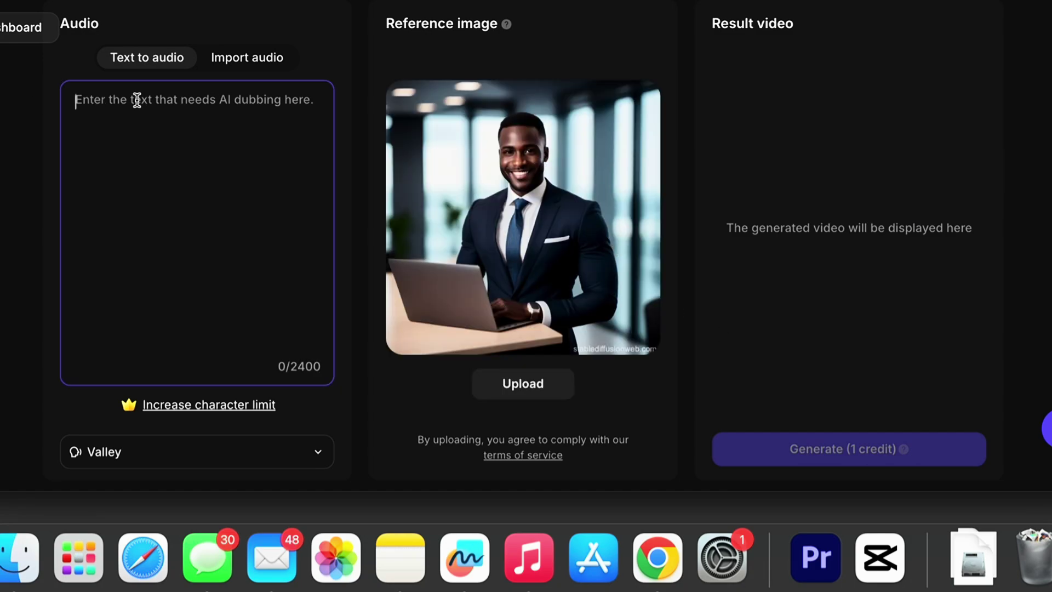
type("hello guys")
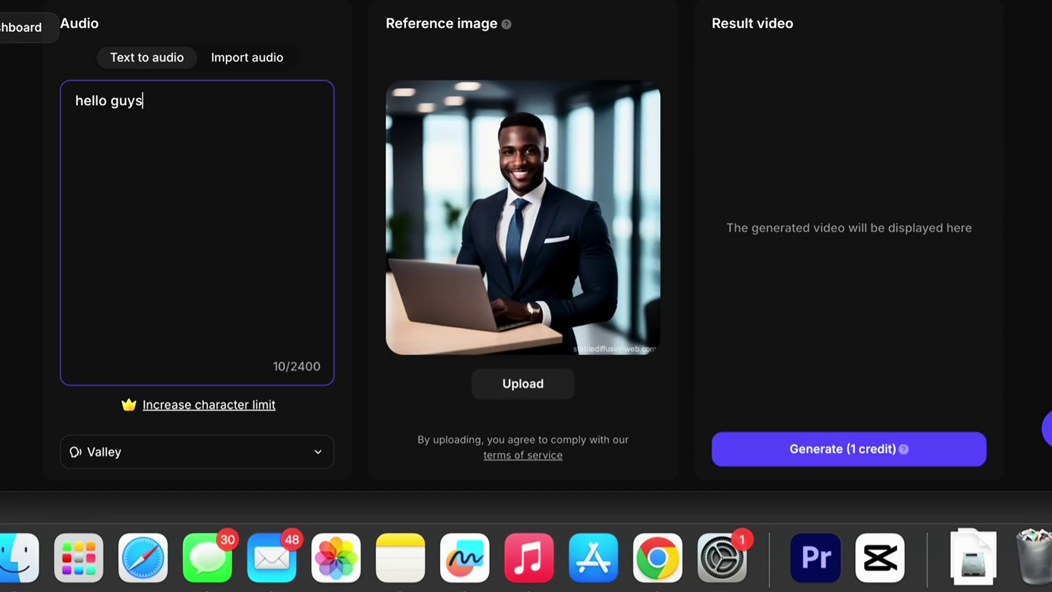
type(", i am using topview ai and its a wonderful website to create stunning videos and photos for your business.")
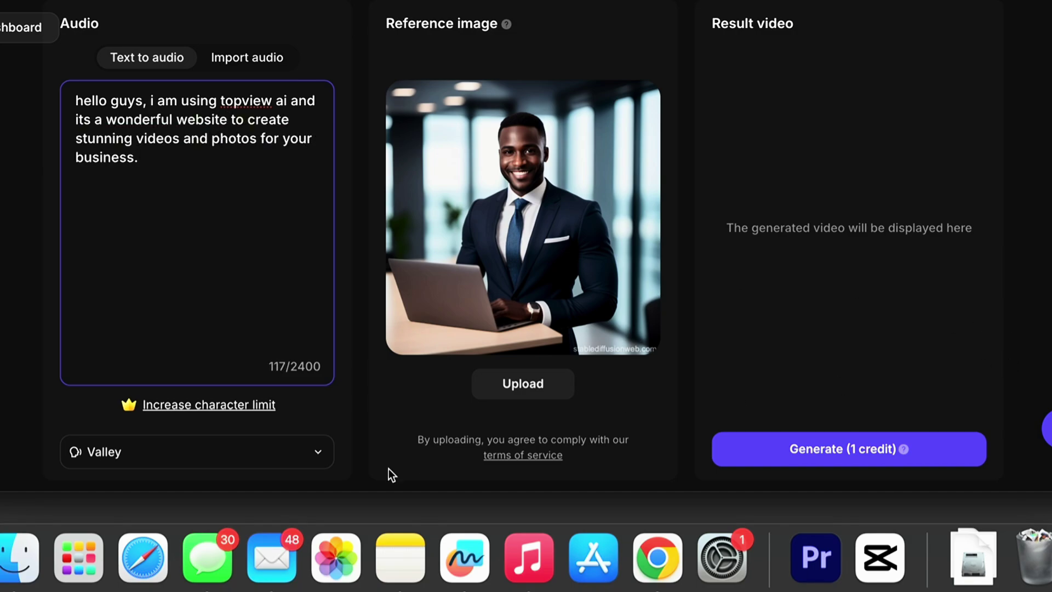
Preview the Diego voice, choose the Arnold voice for the dubbing, and generate the talking avatar video.
left_click(310, 452)
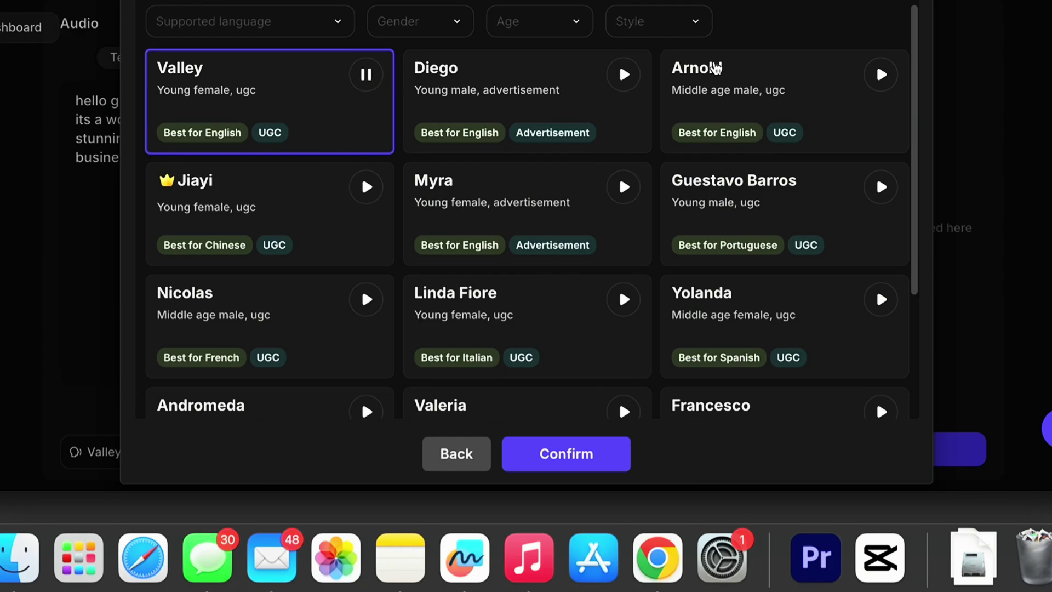
left_click(625, 77)
left_click(792, 123)
left_click(580, 466)
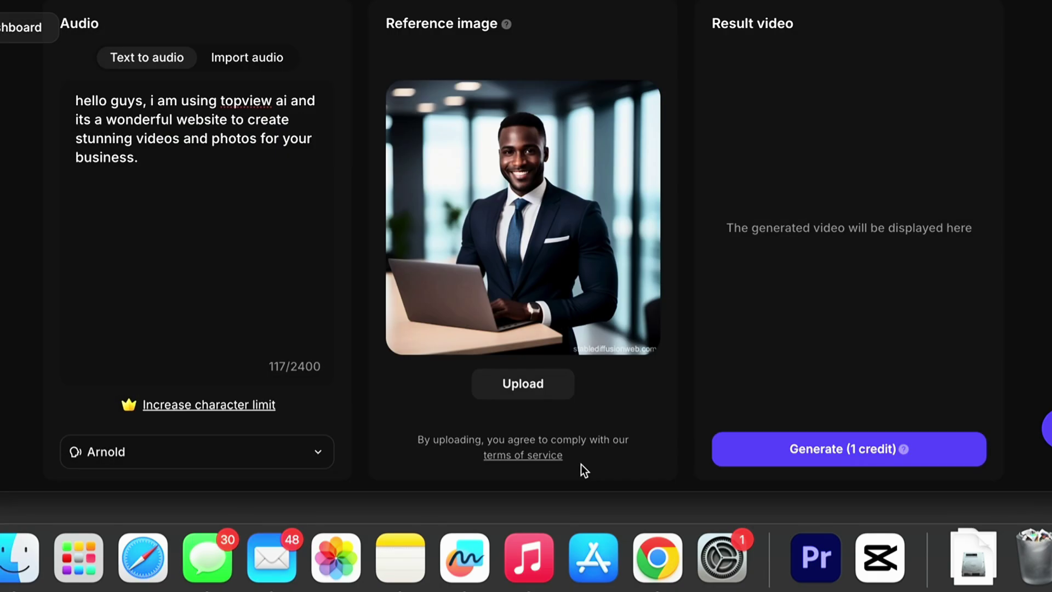
left_click(884, 451)
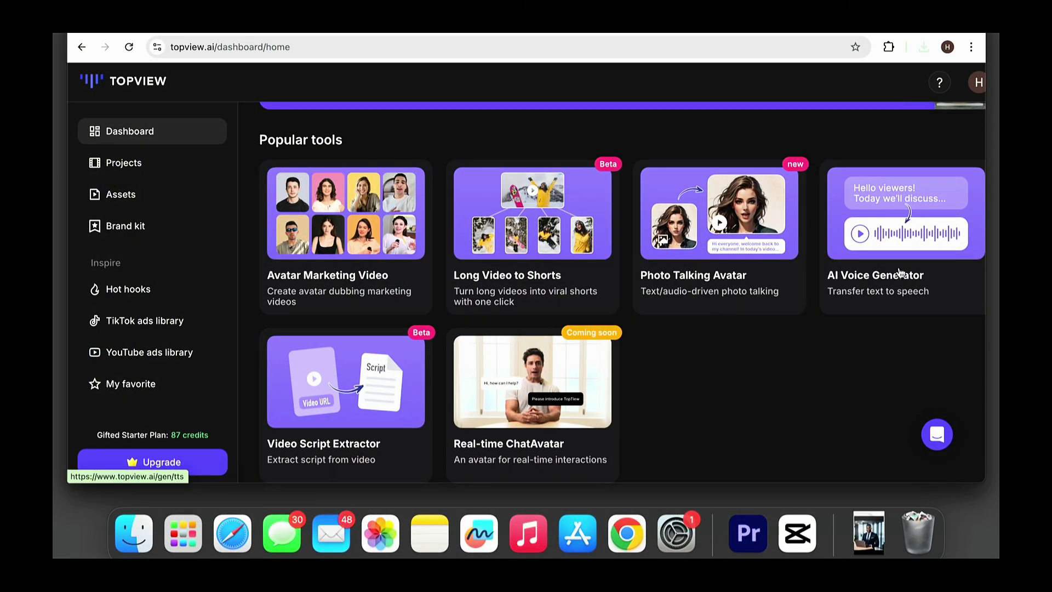
Open the AI Voice Generator and enter text beginning "hey welcome to my channel and if love this video so just".
left_click(923, 235)
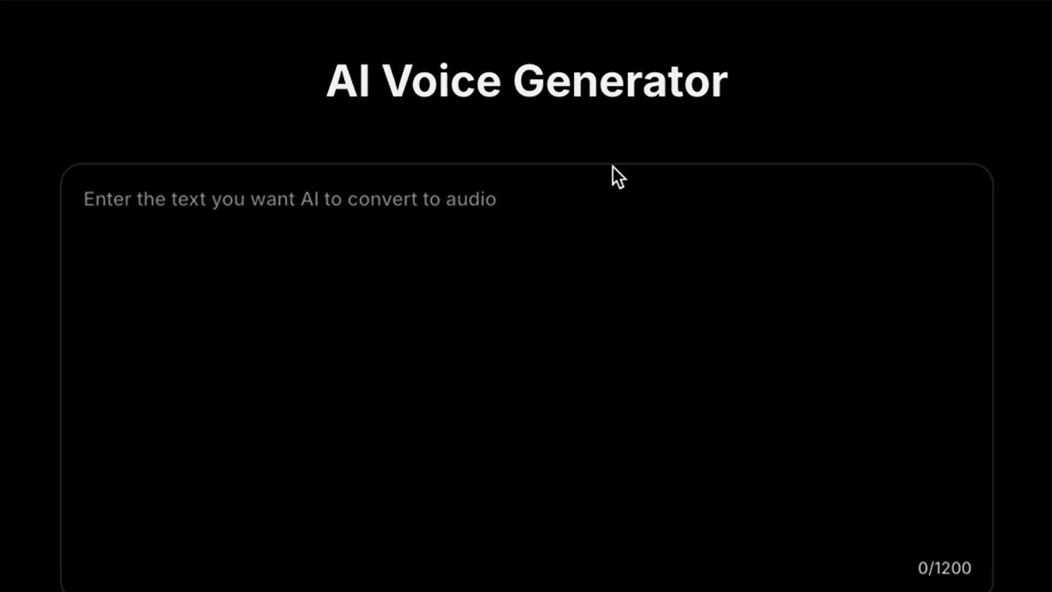
left_click(477, 197)
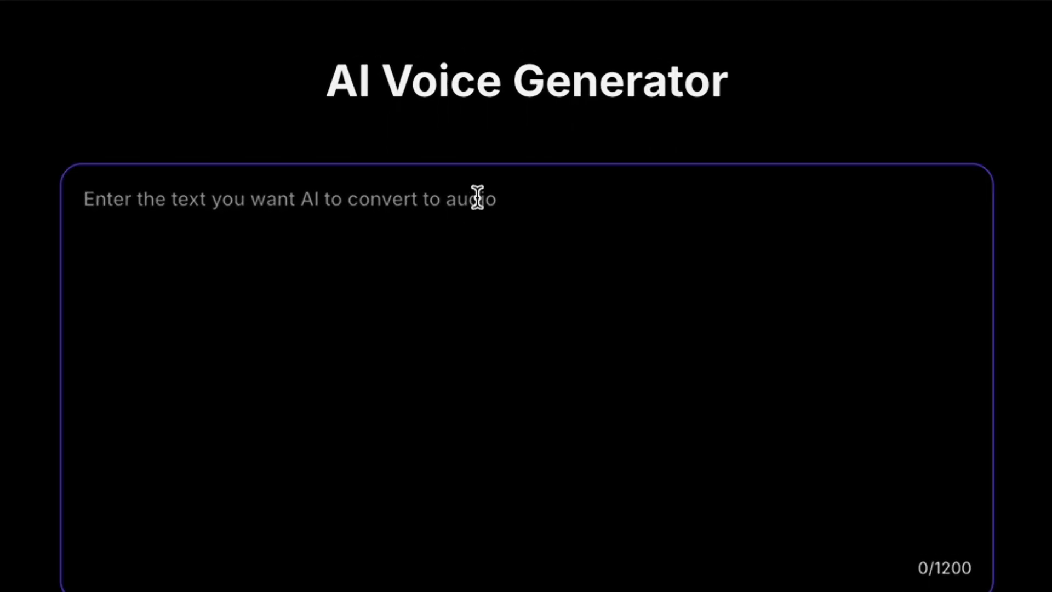
type("hey welcome to my channel and if love this video so just h")
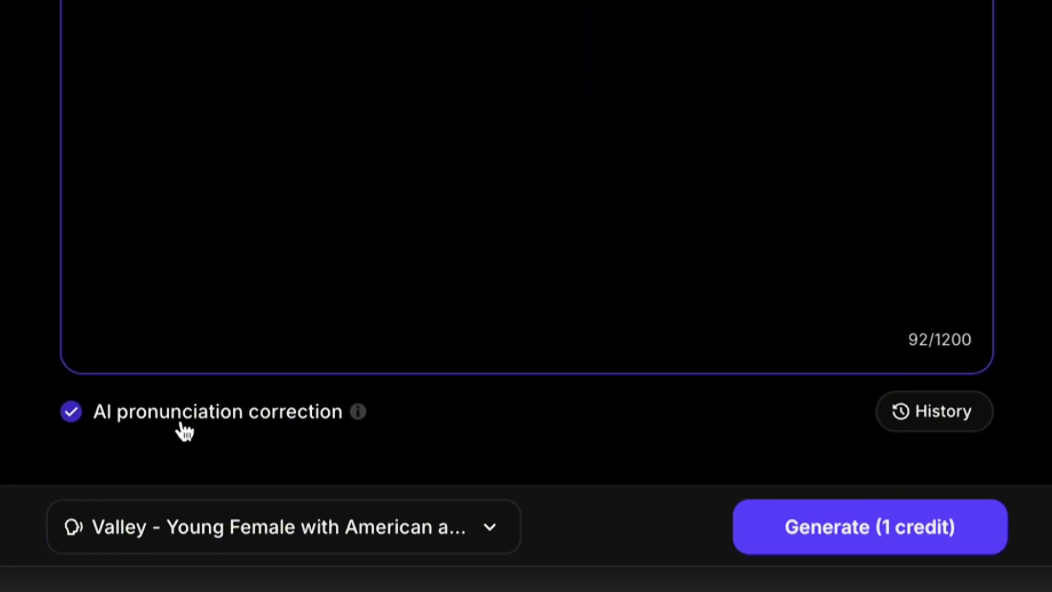
Preview the Diego voice, look through the other available voices, close the voice selection, and generate the speech audio.
left_click(466, 540)
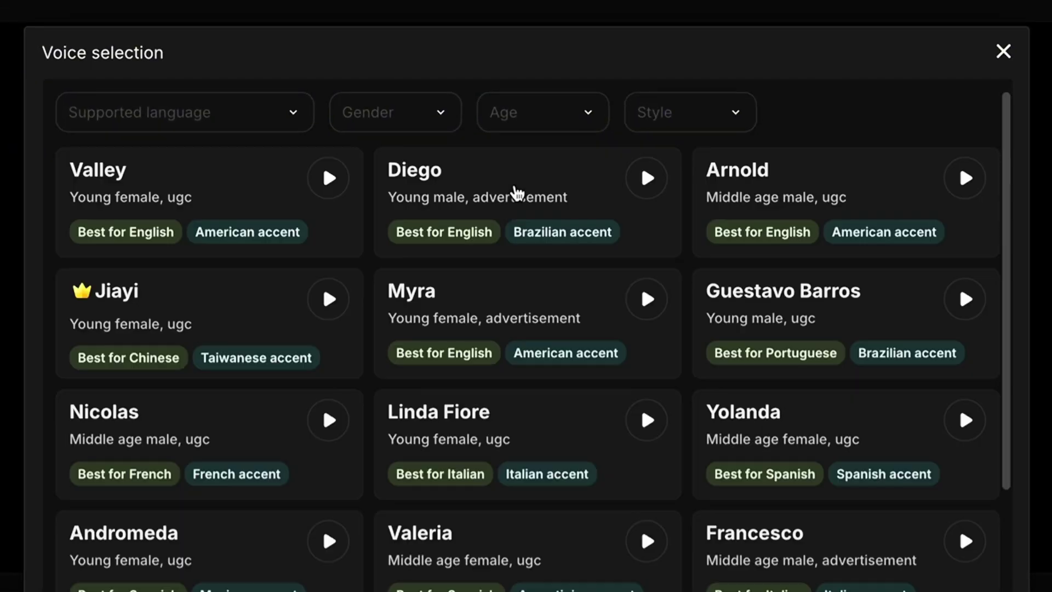
left_click(652, 159)
left_click(589, 192)
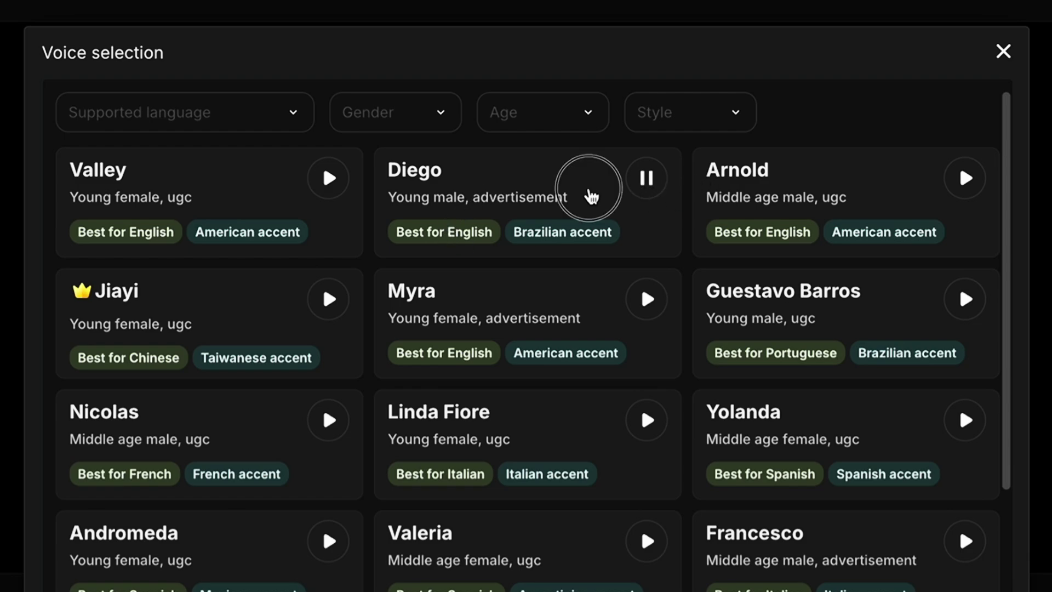
scroll(671, 439, "down", 3)
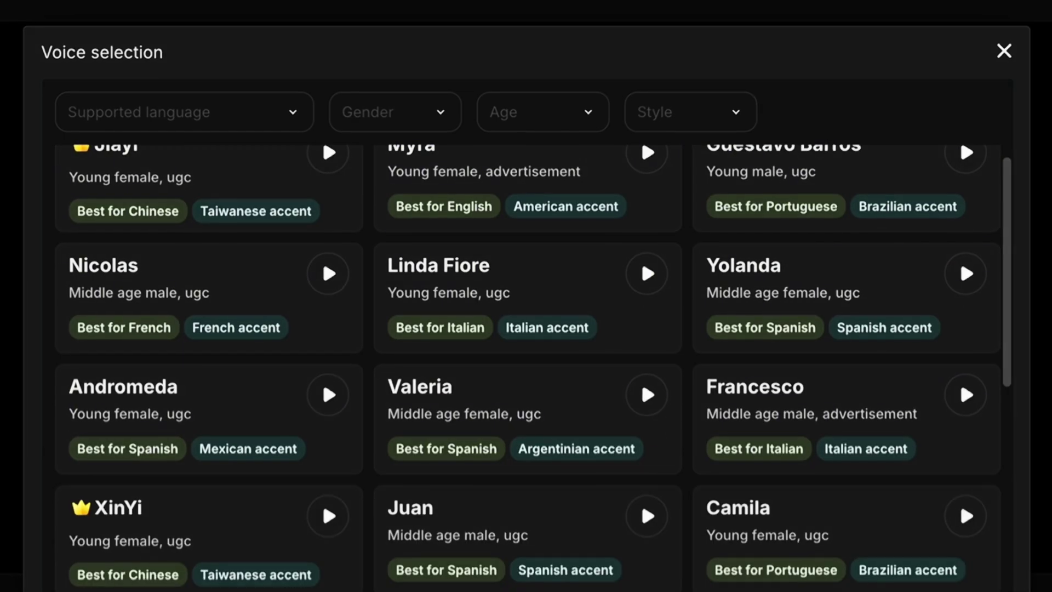
key("Escape")
left_click(886, 545)
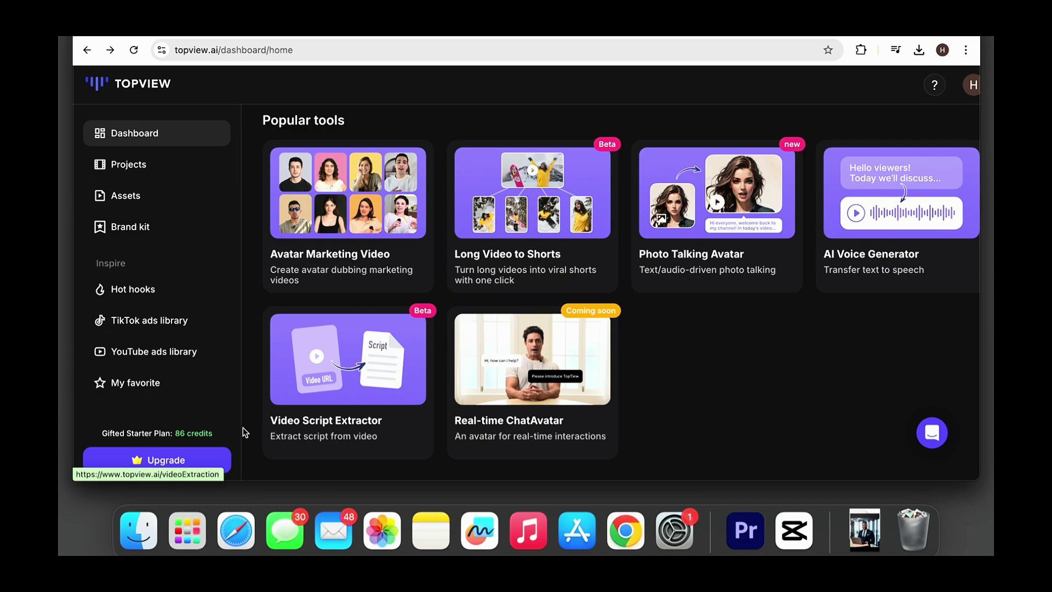
Open the Video Script Extractor, and in YouTube's "ad videos" results copy the share link of the Ed Sheeran Heinz advert.
left_click(354, 399)
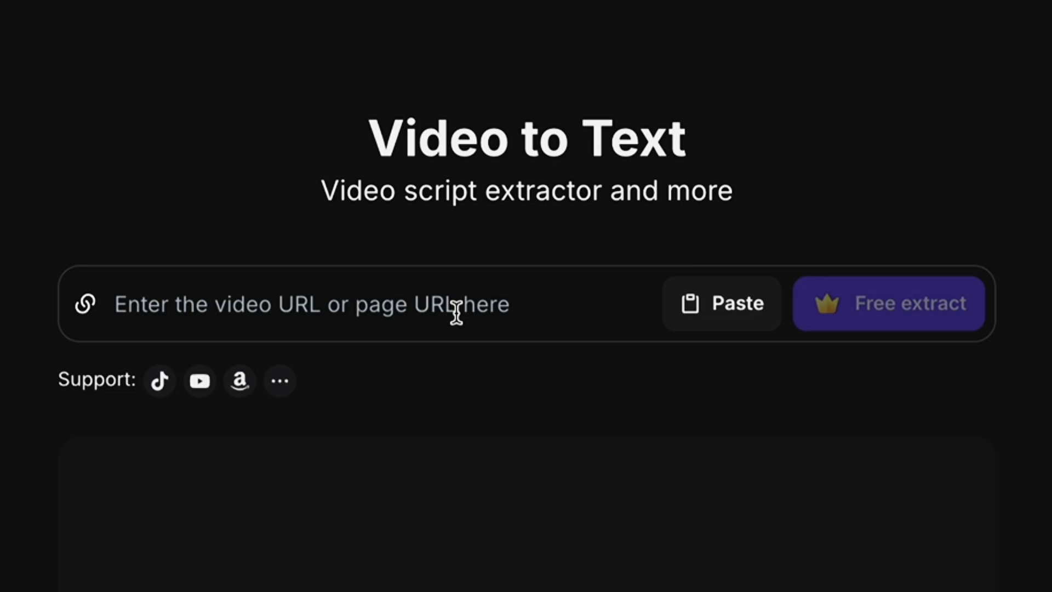
scroll(456, 314, "down", 2)
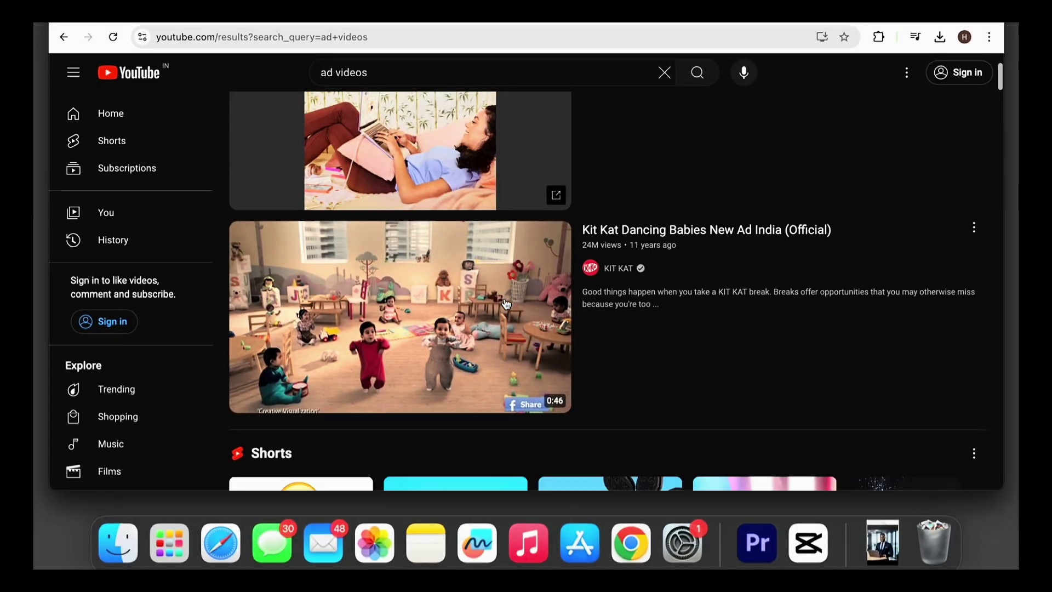
scroll(629, 279, "down", 2)
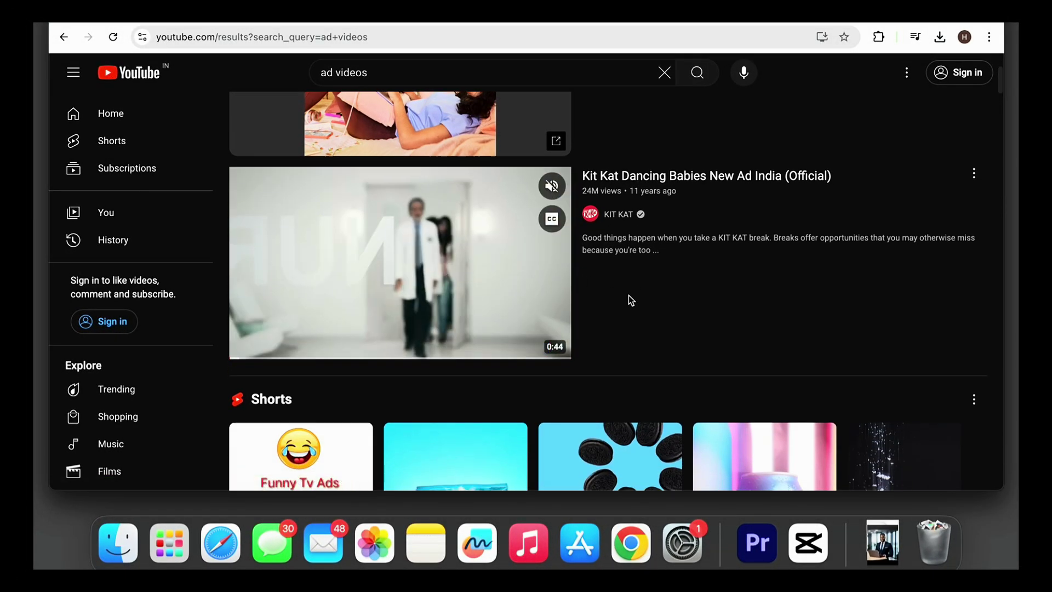
scroll(629, 295, "down", 15)
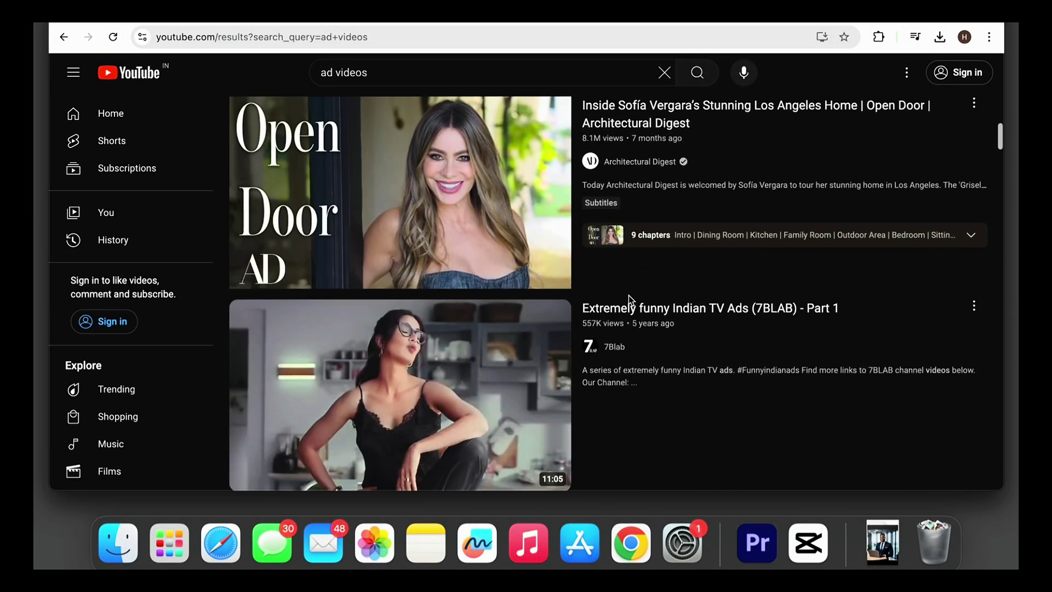
scroll(630, 295, "down", 5)
left_click(975, 199)
left_click(909, 293)
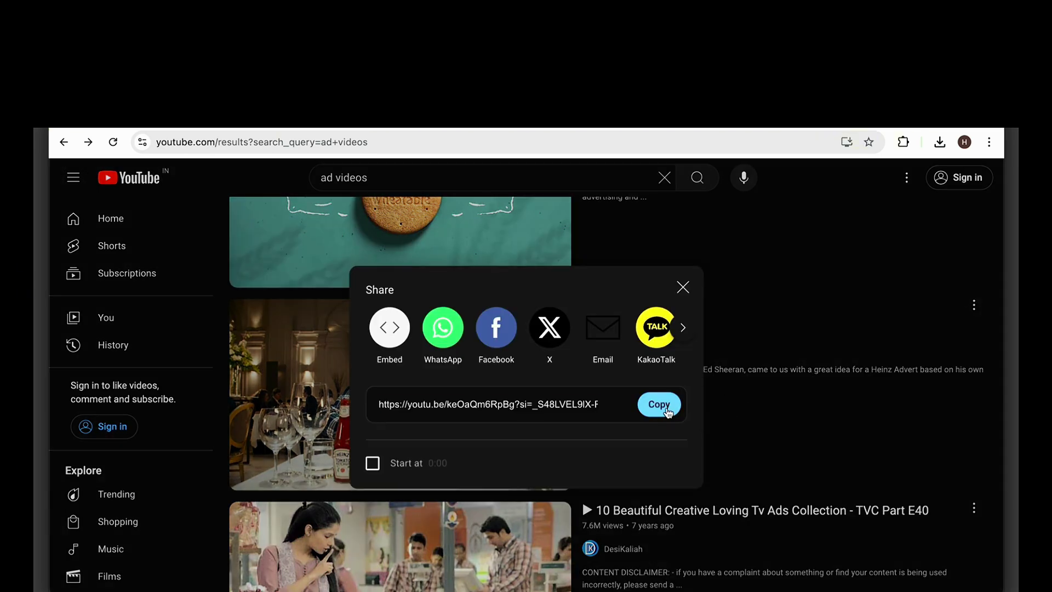
left_click(665, 408)
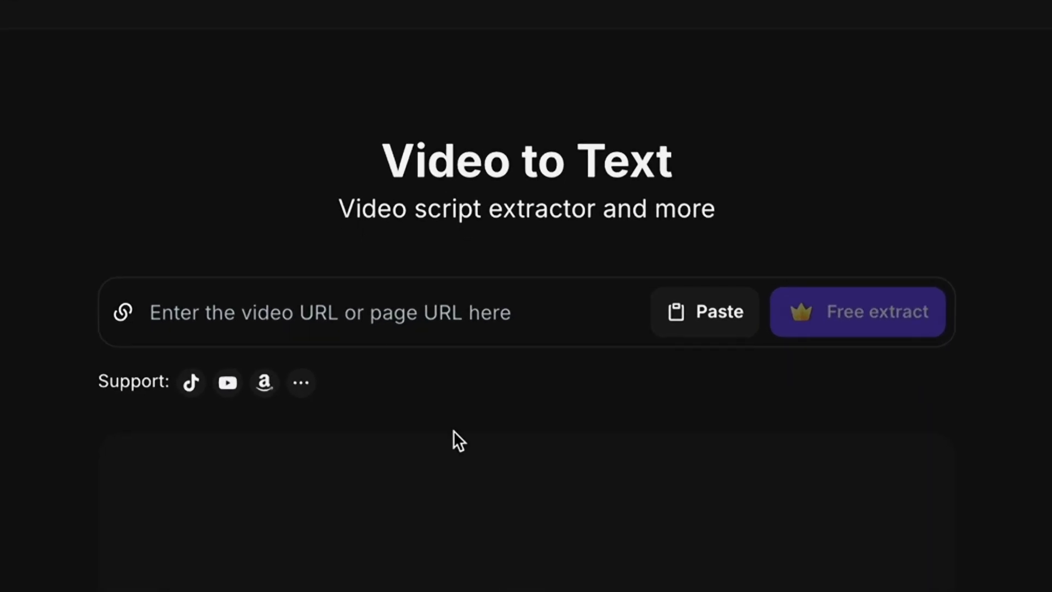
Paste the copied YouTube link into TopView's Video to Text tool, extract the script, and read through the extracted text.
left_click(406, 308)
key("ctrl+v")
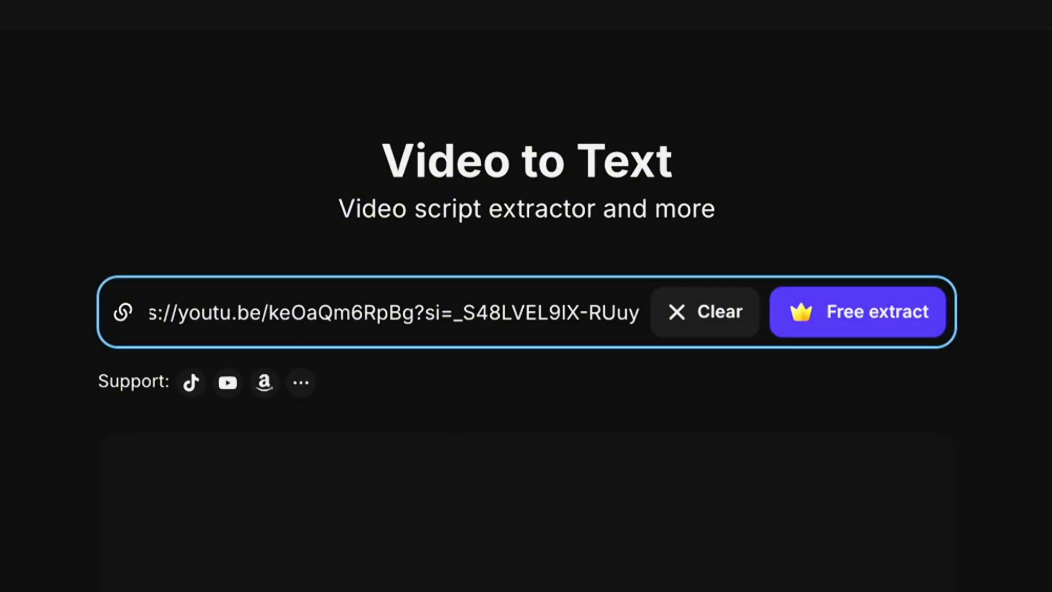
left_click(897, 325)
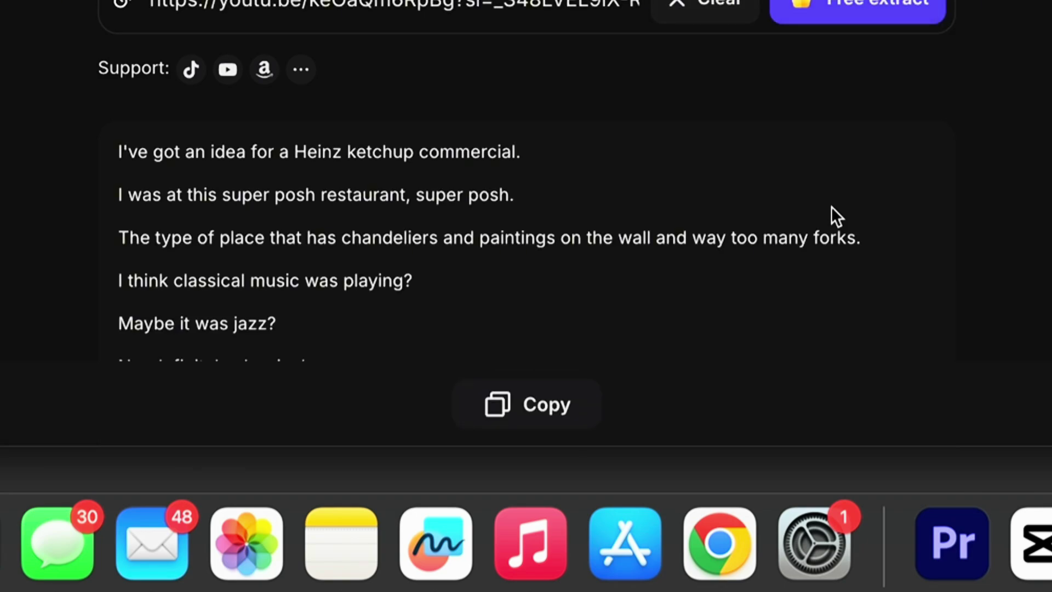
scroll(593, 247, "down", 10)
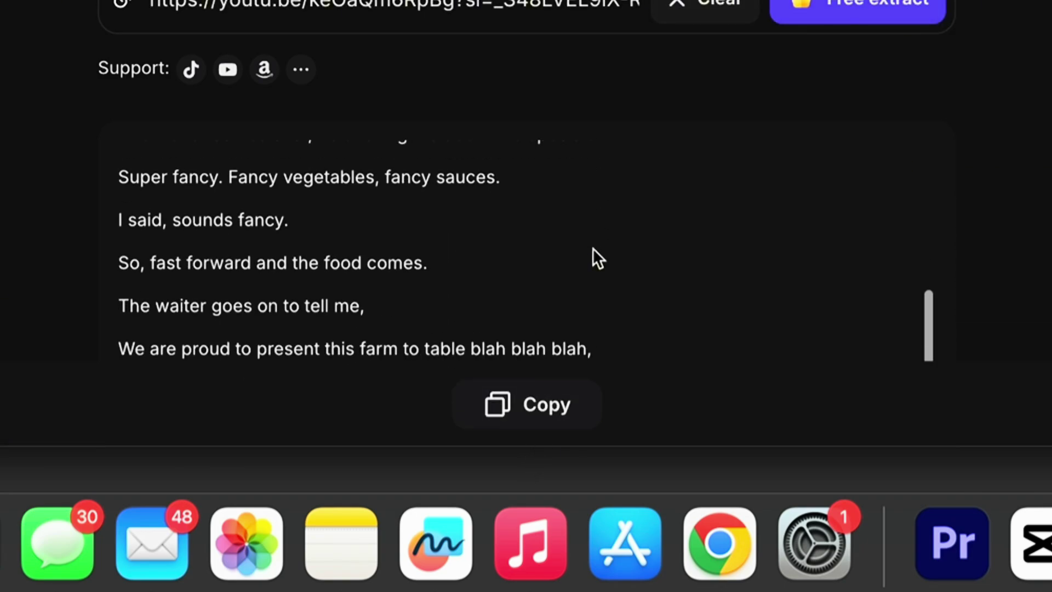
scroll(593, 248, "up", 10)
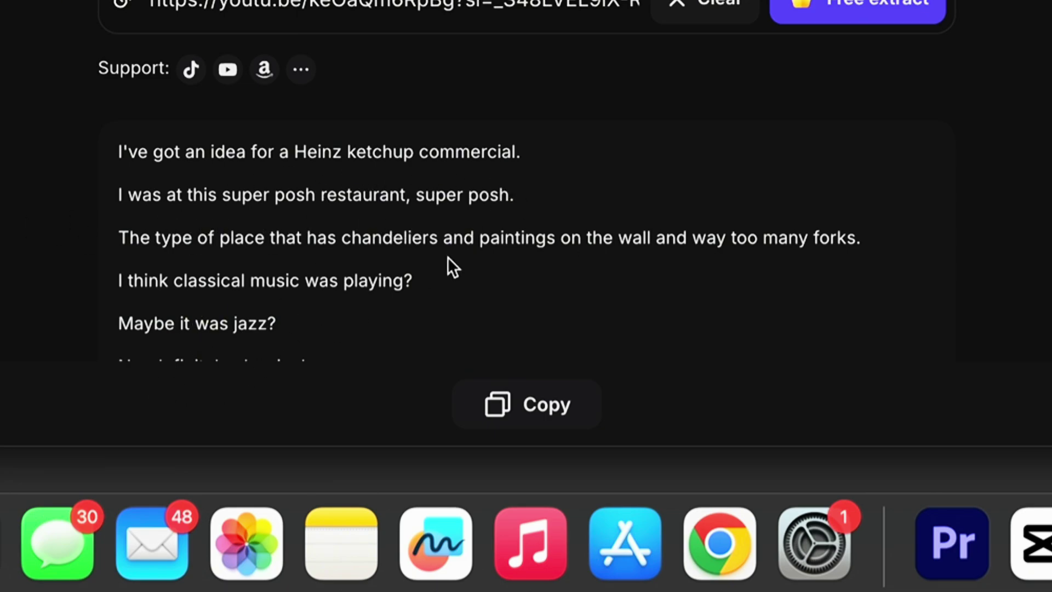
scroll(448, 258, "down", 10)
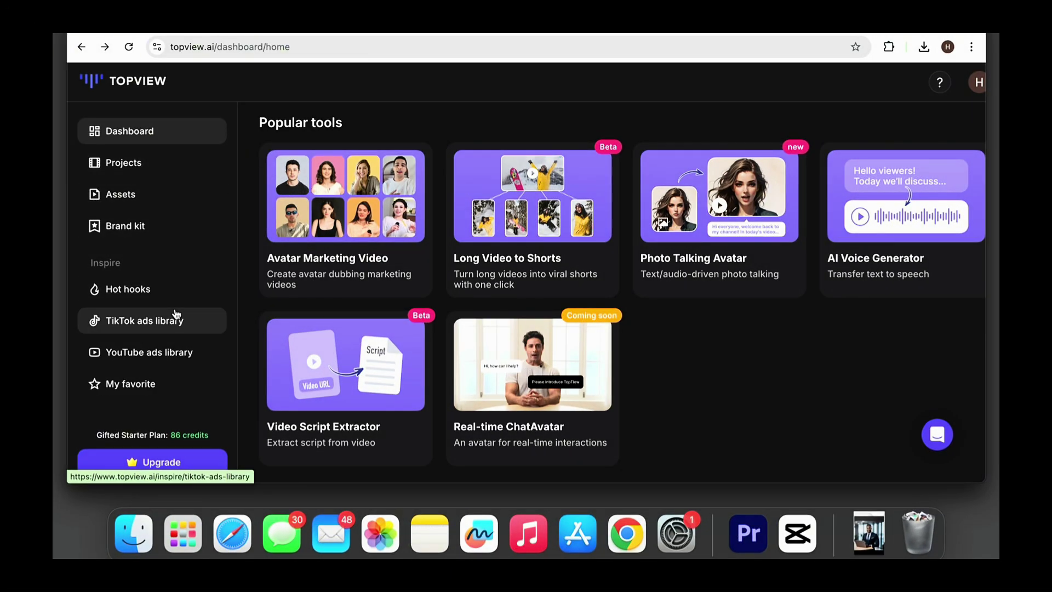
Open the Hot hooks page and look through the first page of ranked viral TikTok hooks.
left_click(157, 294)
scroll(849, 170, "down", 4)
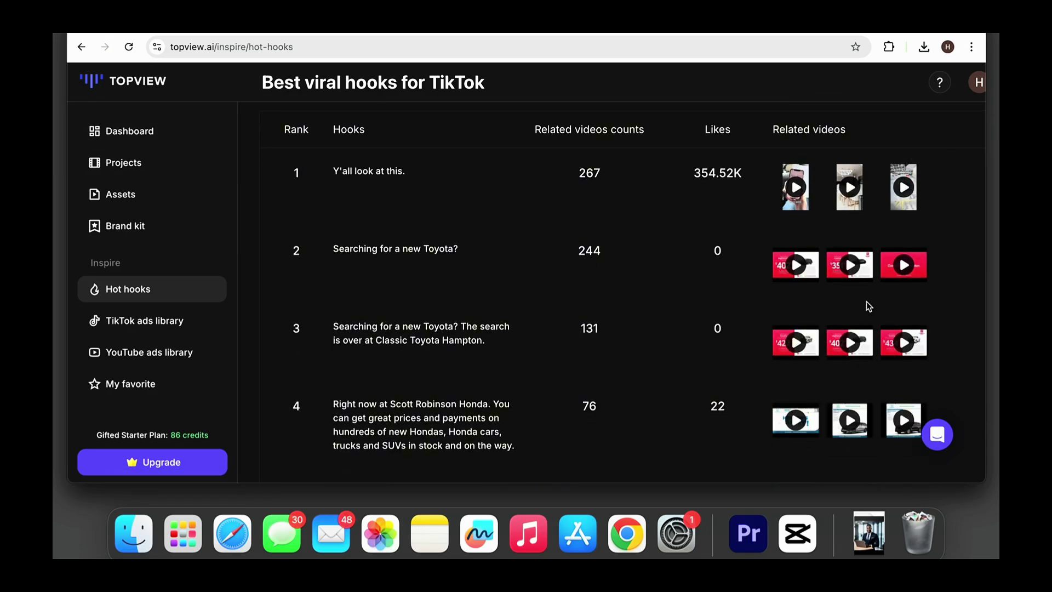
scroll(723, 254, "down", 12)
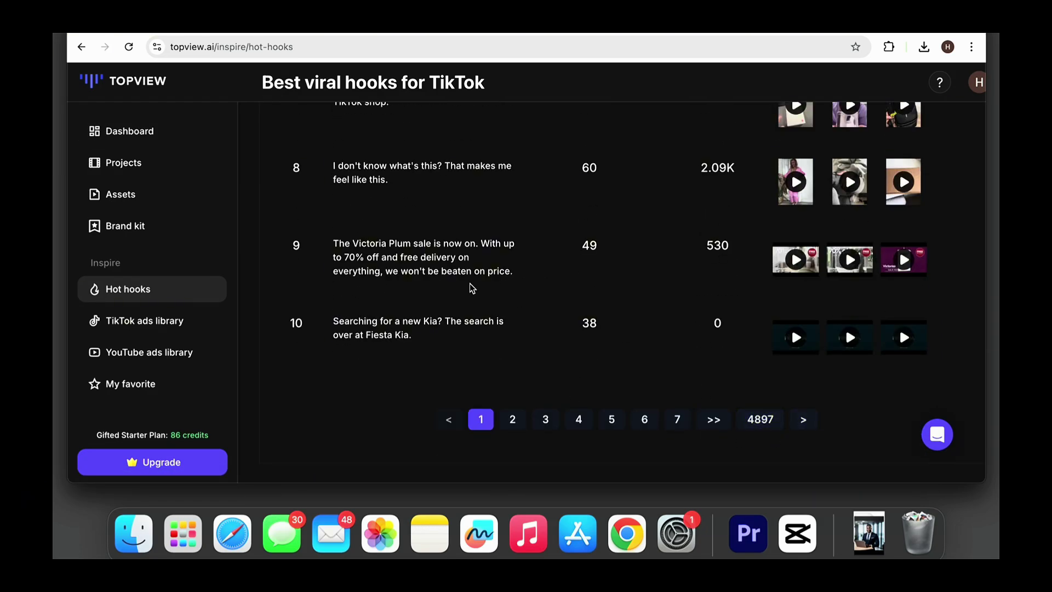
Open the TikTok ads library and browse the listed ad videos.
left_click(144, 320)
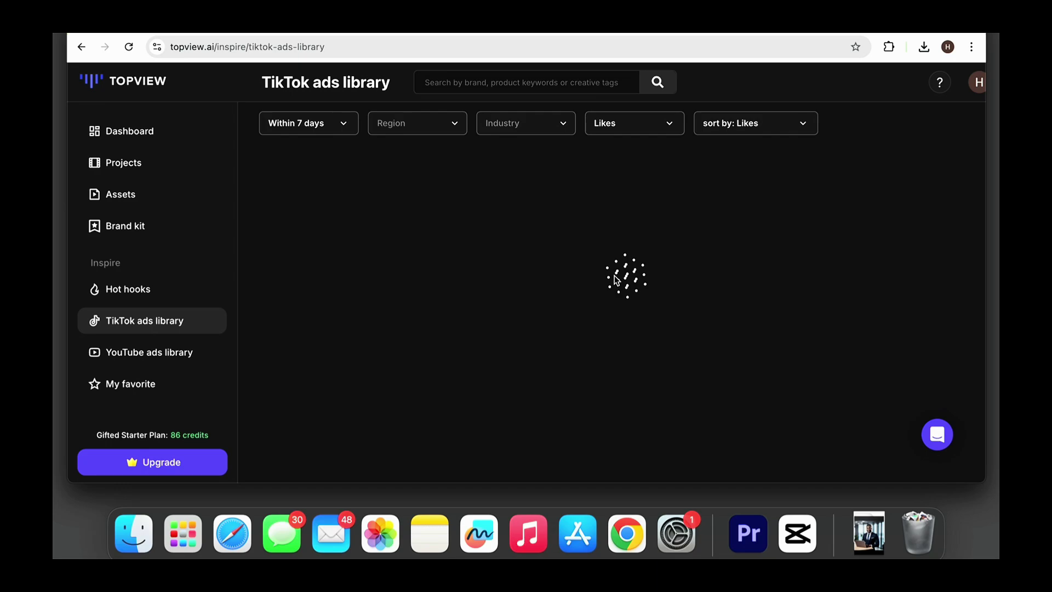
scroll(584, 363, "down", 13)
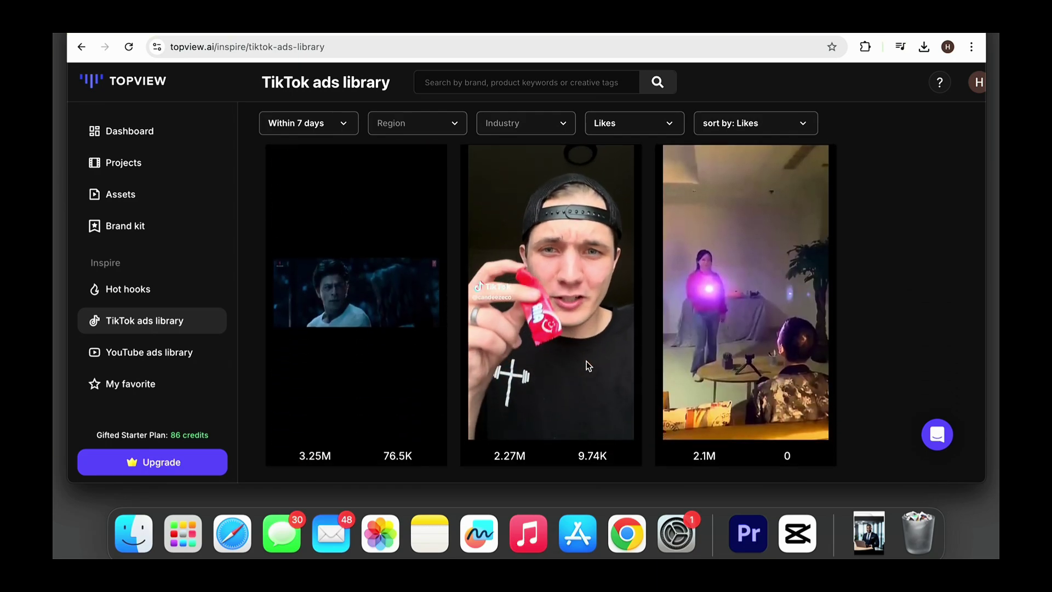
scroll(587, 366, "down", 15)
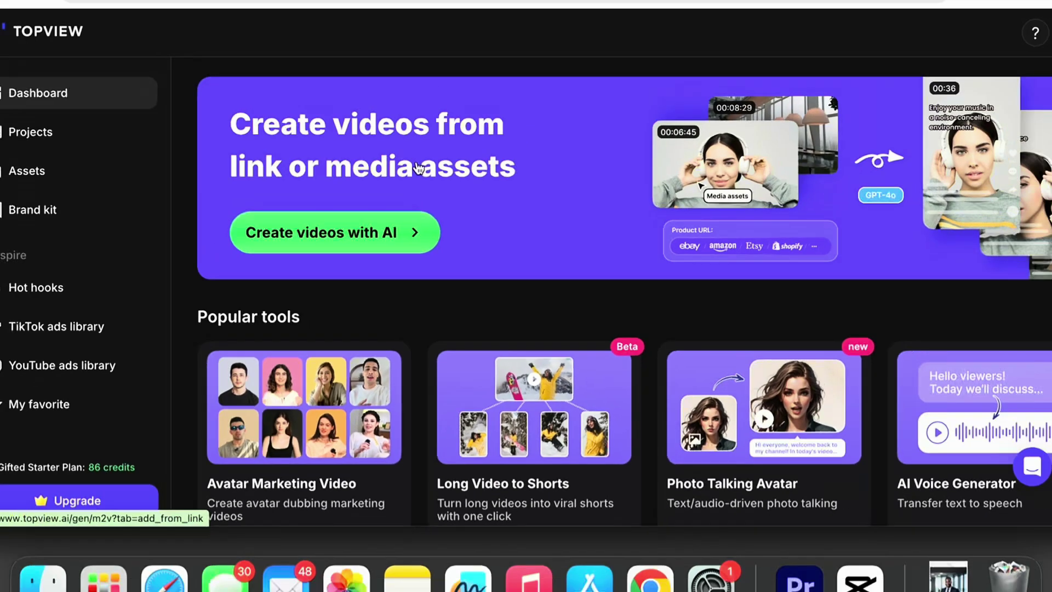
scroll(419, 169, "down", 2)
scroll(419, 170, "up", 1)
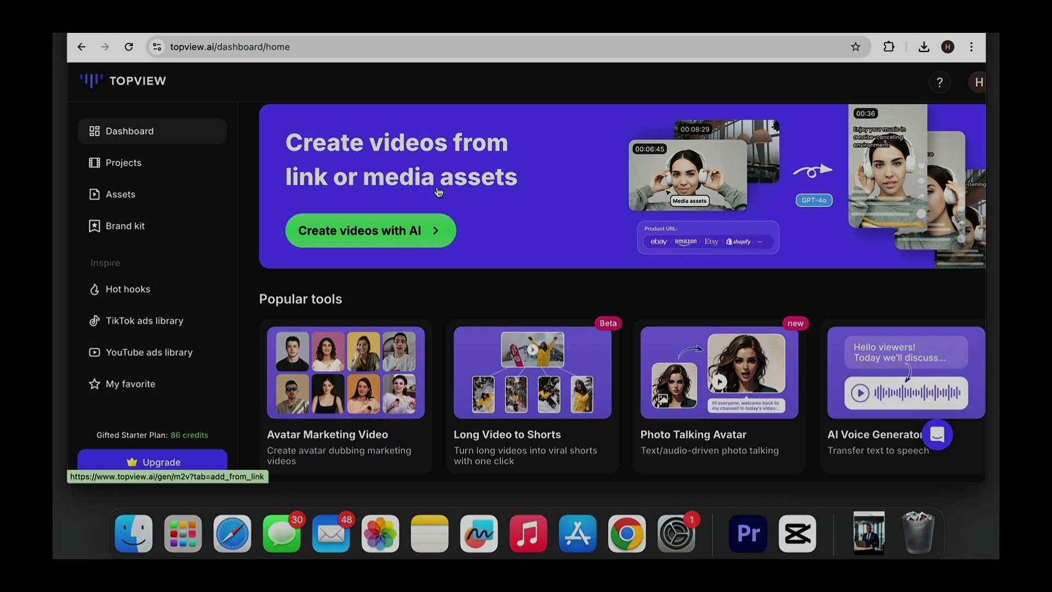